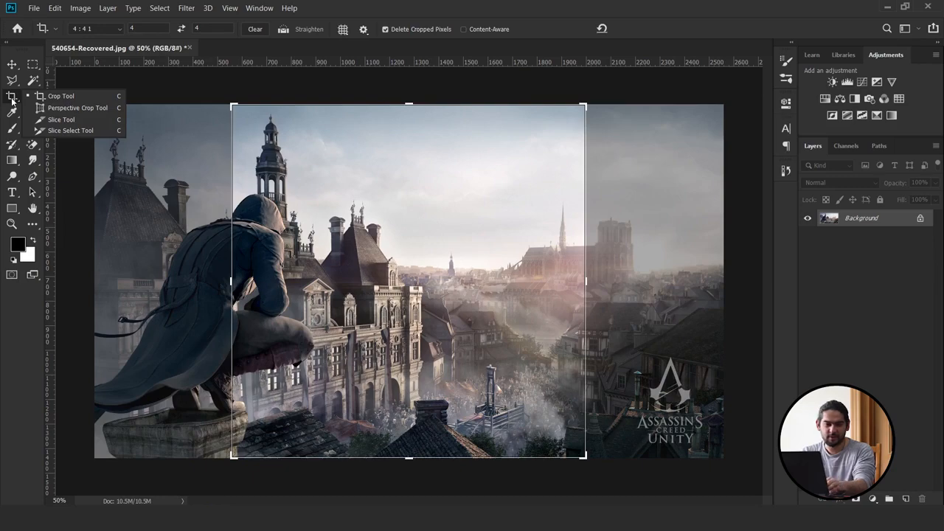
- Try widening the fixed-ratio crop frame outward from its left edge and undo each attempt
click(74, 84)
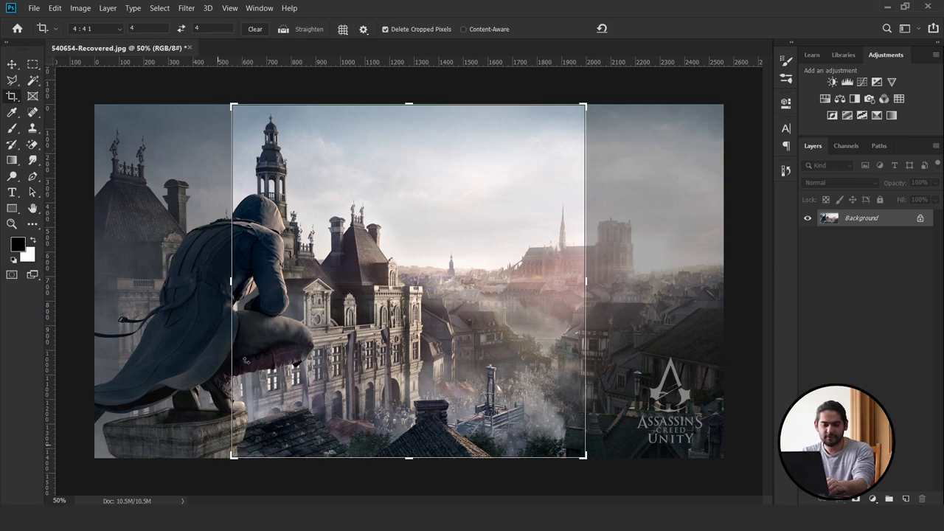
drag(229, 283, 205, 285)
key(ctrl+z)
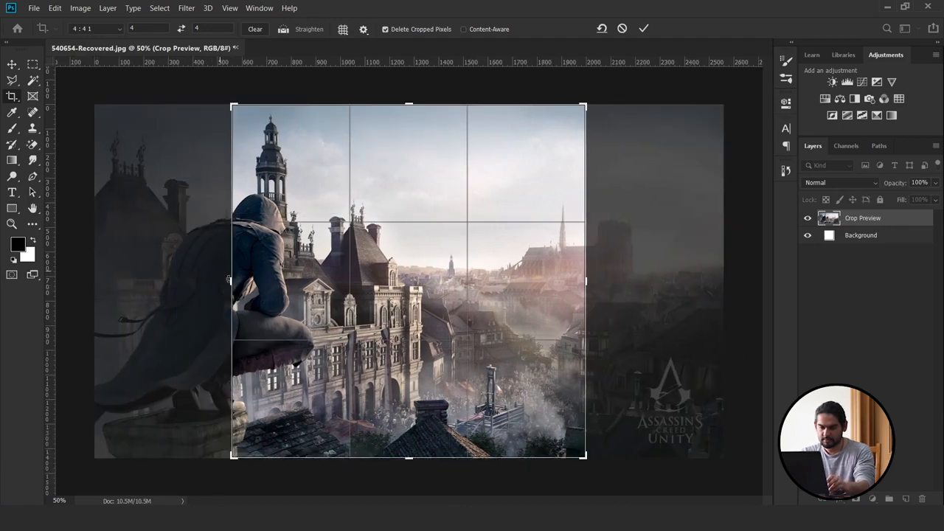
drag(228, 280, 190, 282)
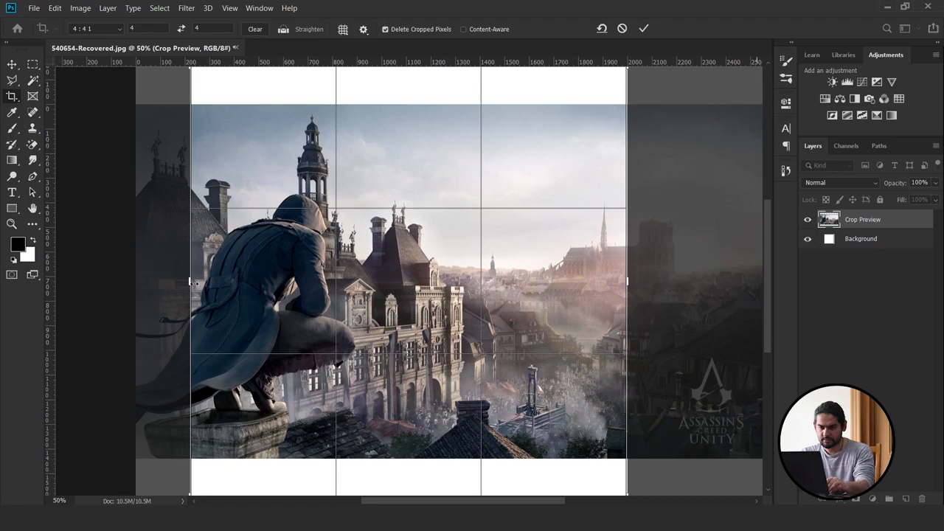
key(ctrl+z)
- Clear the crop aspect ratio values and undo the applied square crop
key(Return)
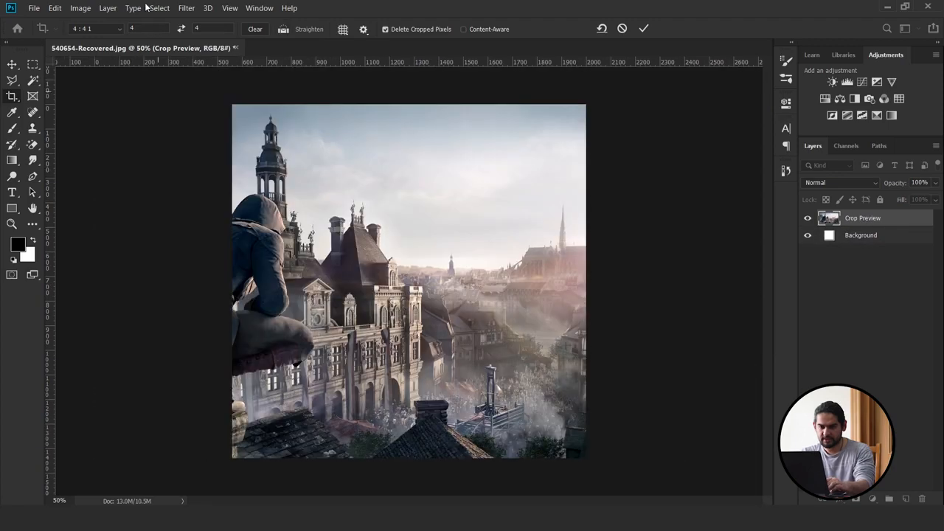
click(255, 30)
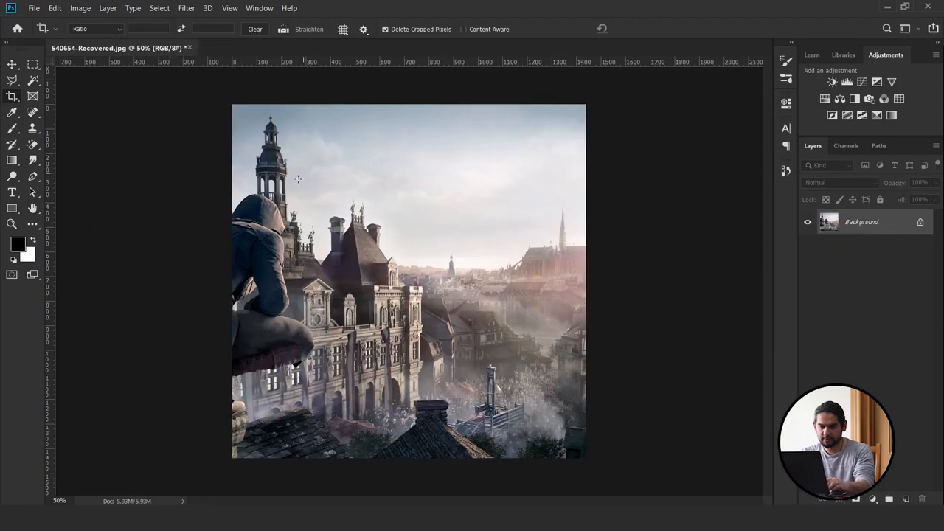
key(ctrl+z)
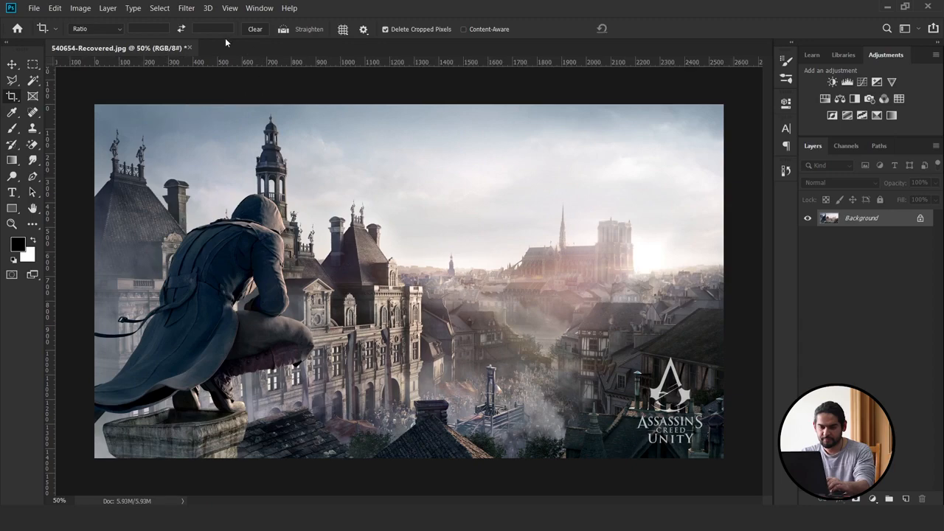
- Crop the image freehand to a full-width band that trims its upper and lower parts, and undo the crop
drag(279, 165, 540, 439)
drag(281, 281, 190, 280)
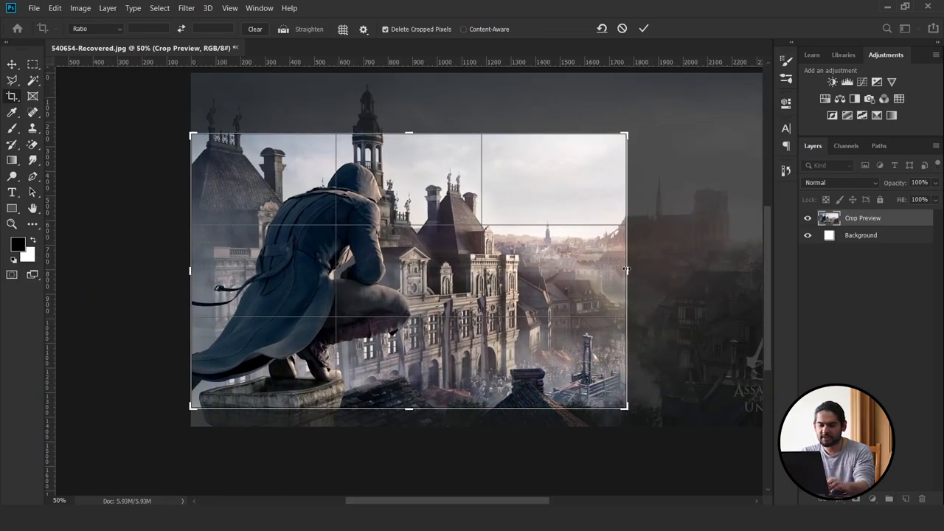
drag(626, 270, 652, 273)
drag(418, 261, 416, 283)
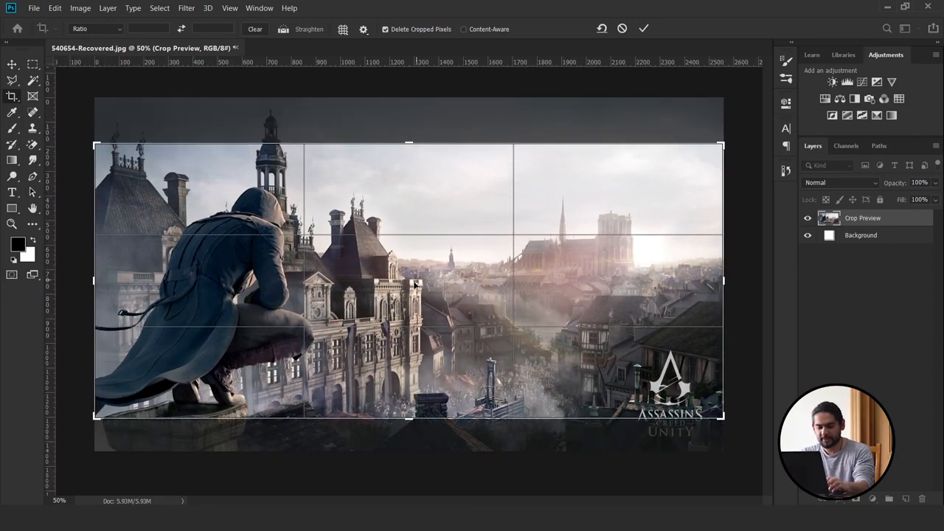
click(644, 32)
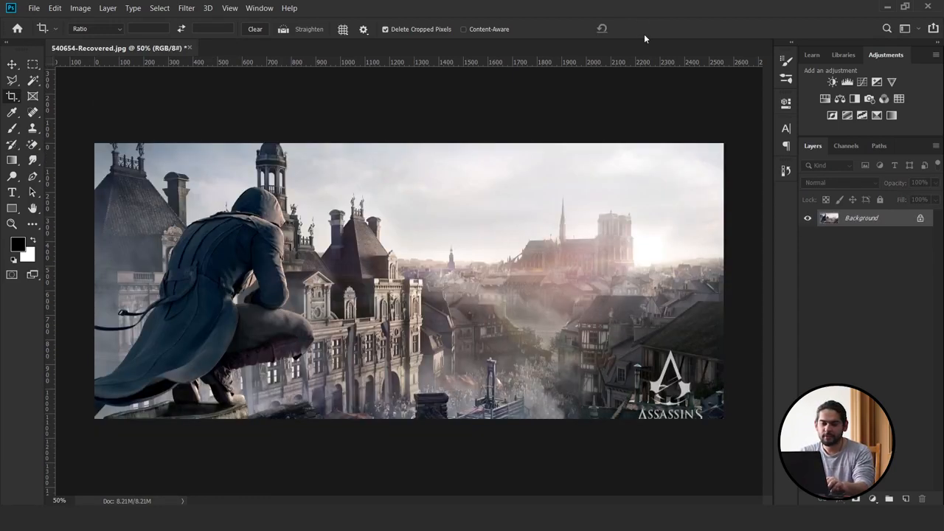
key(ctrl+z)
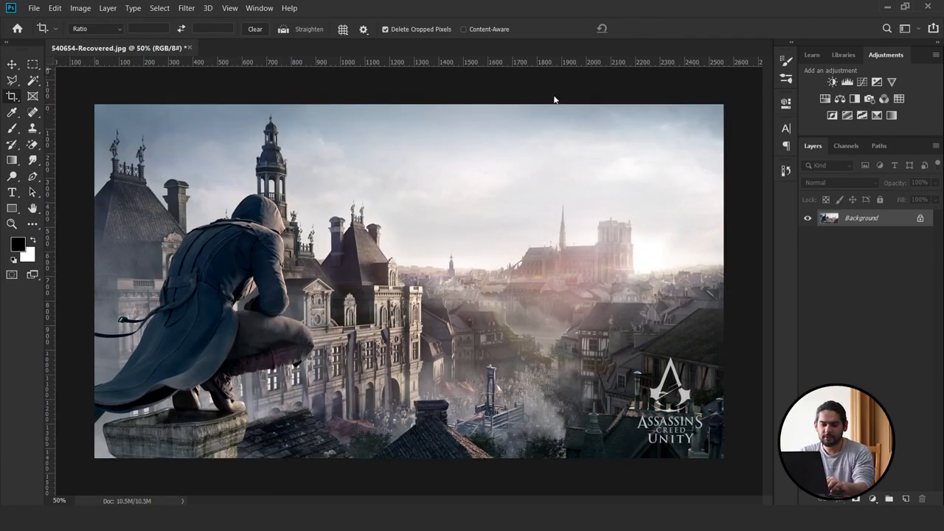
- Draw a freehand crop frame around the middle of the image and cancel it
right_click(13, 100)
click(42, 99)
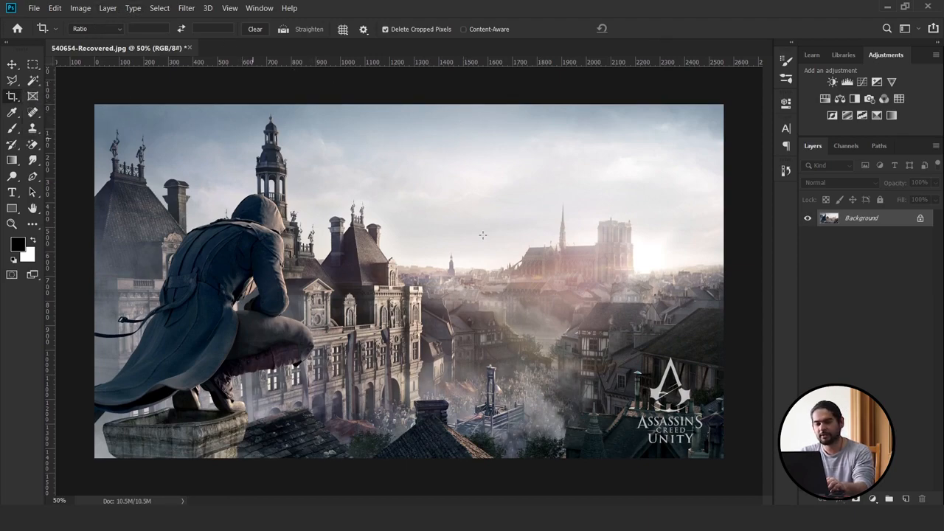
drag(248, 137, 565, 410)
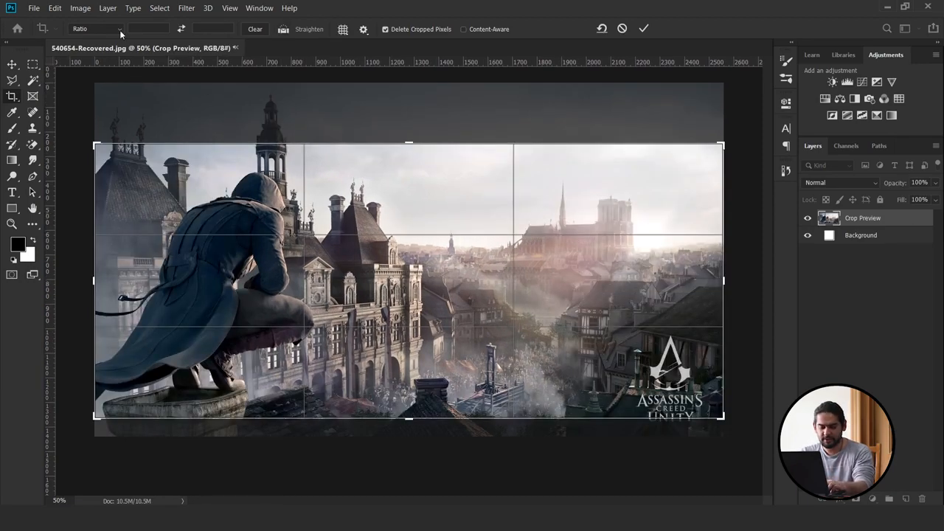
key(ctrl+z)
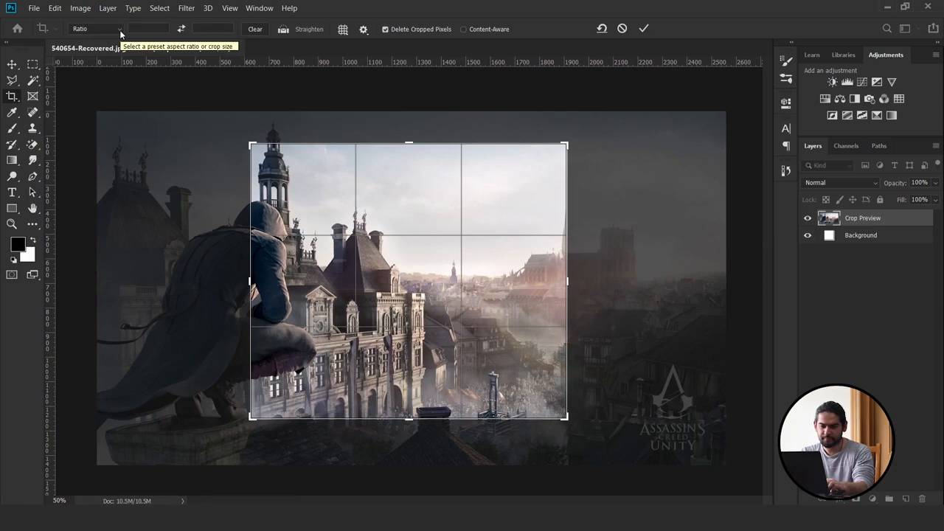
click(622, 28)
- Set the crop frame to the 1:1 (Square) preset and switch it to 4:5 (8:10)
click(96, 29)
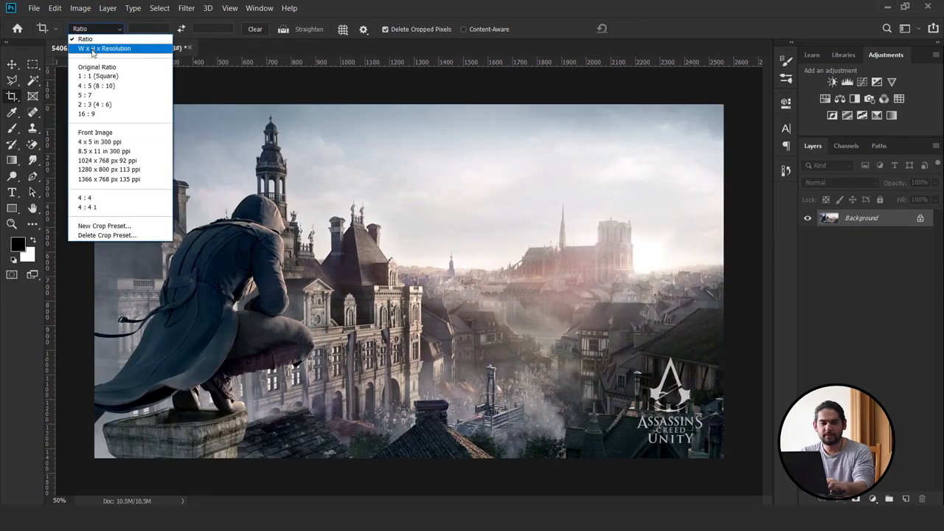
click(91, 76)
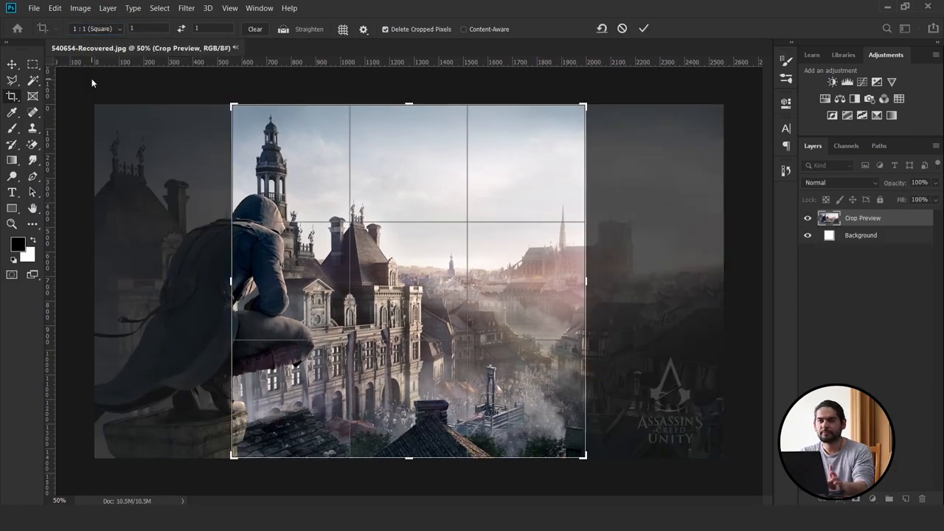
click(95, 30)
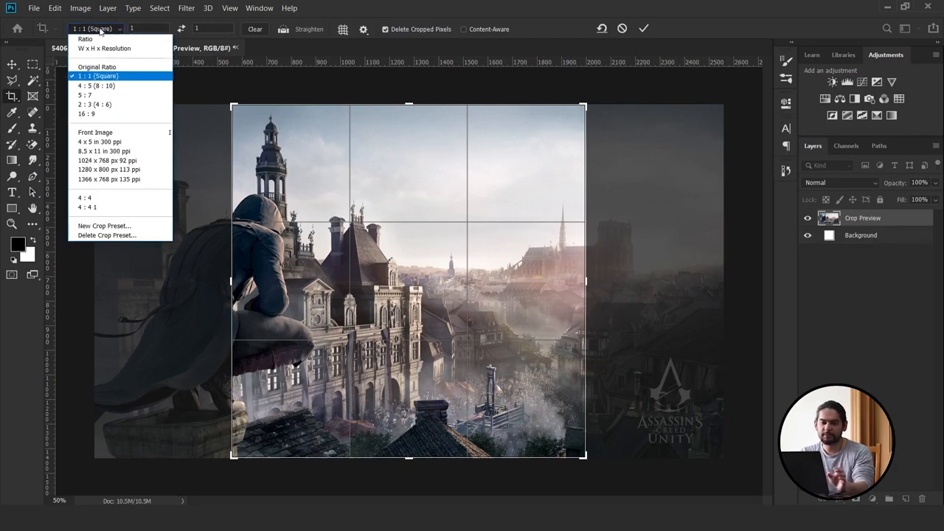
click(91, 88)
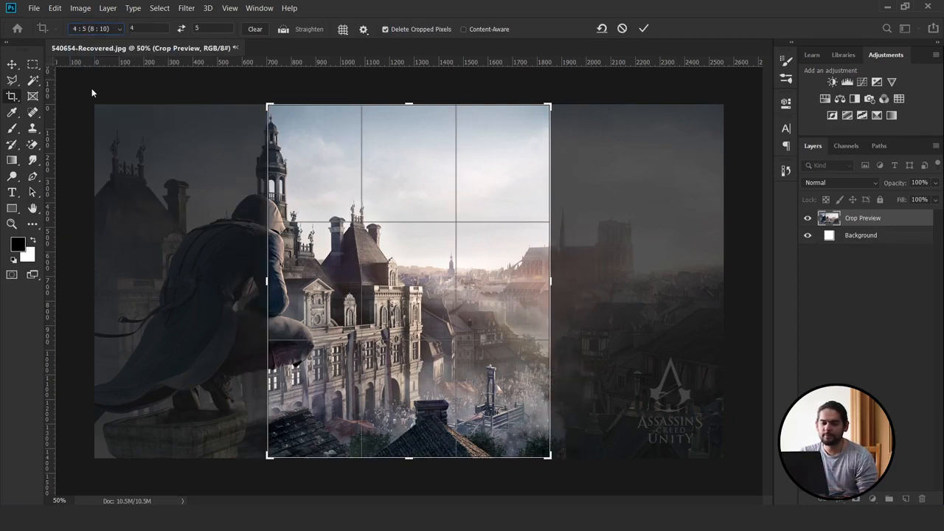
- Apply the 1280 x 800 px 113 ppi crop preset, change its size to 880 px by 300 px, and cancel the crop
click(106, 31)
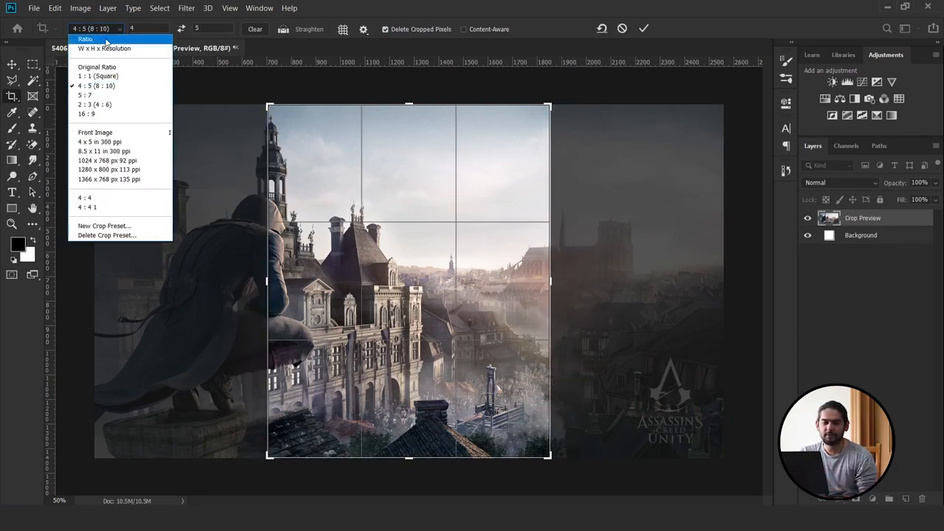
click(120, 171)
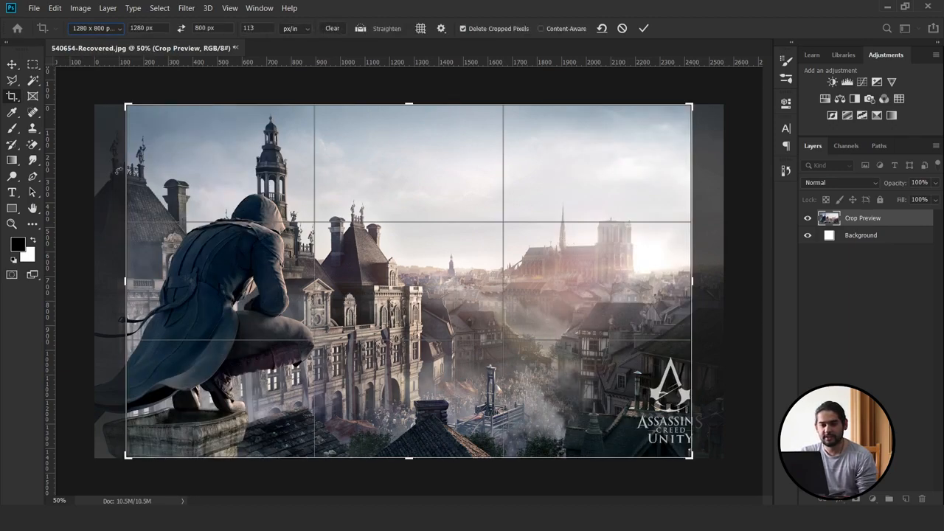
click(140, 28)
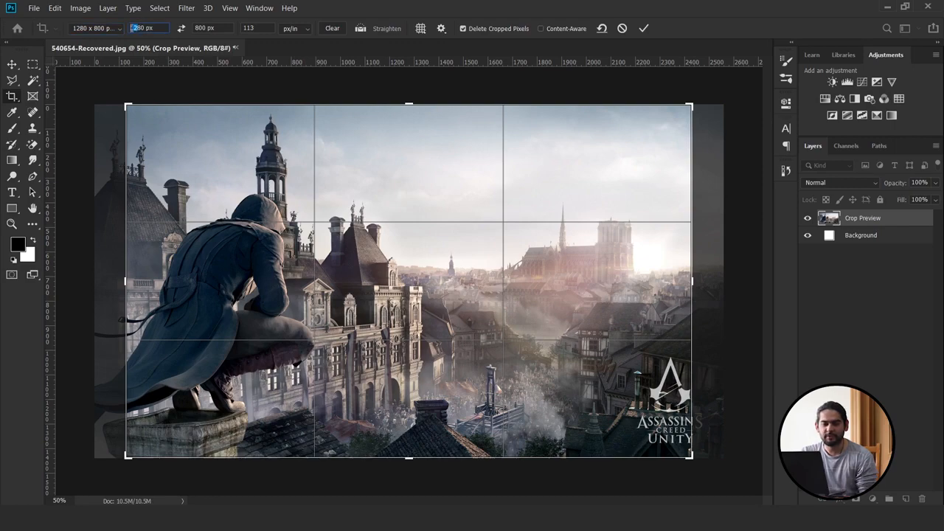
text(880)
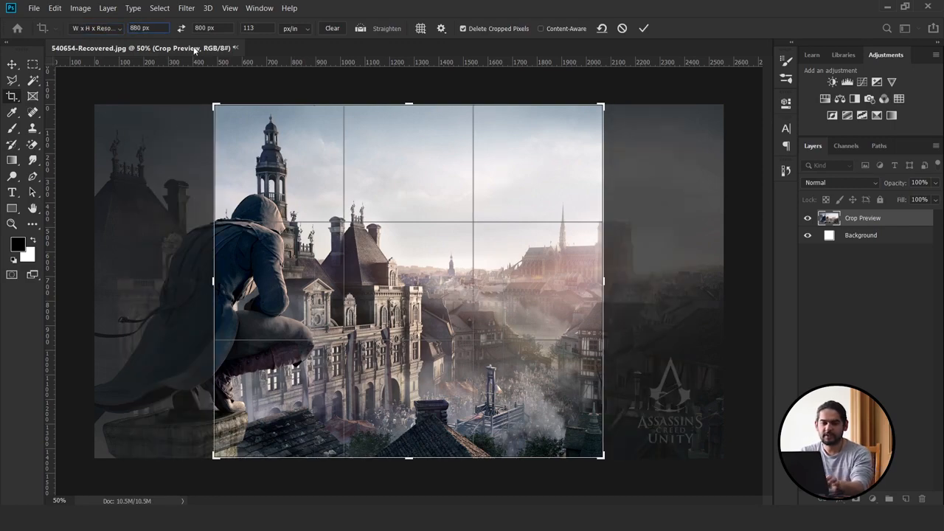
text(300)
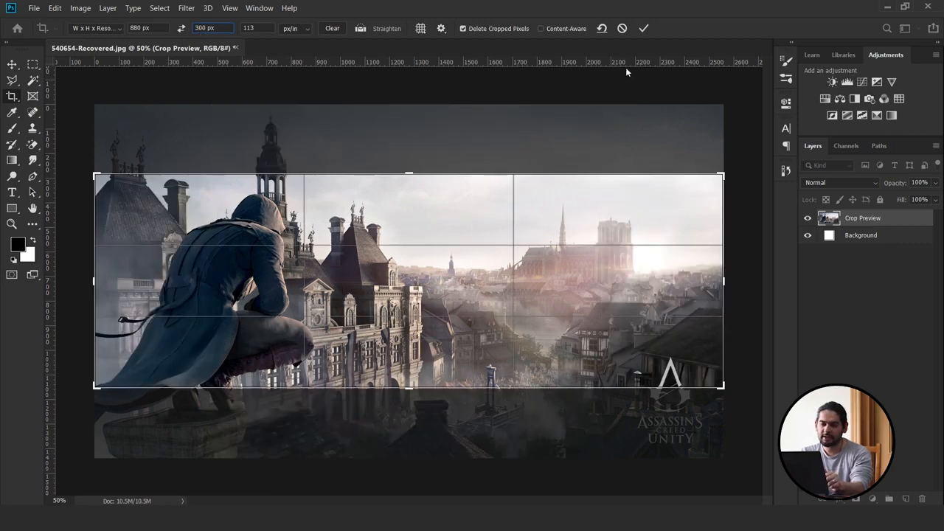
click(623, 28)
- Crop the image to a rectangular marquee selection drawn around its middle, and undo the crop
drag(32, 65, 76, 71)
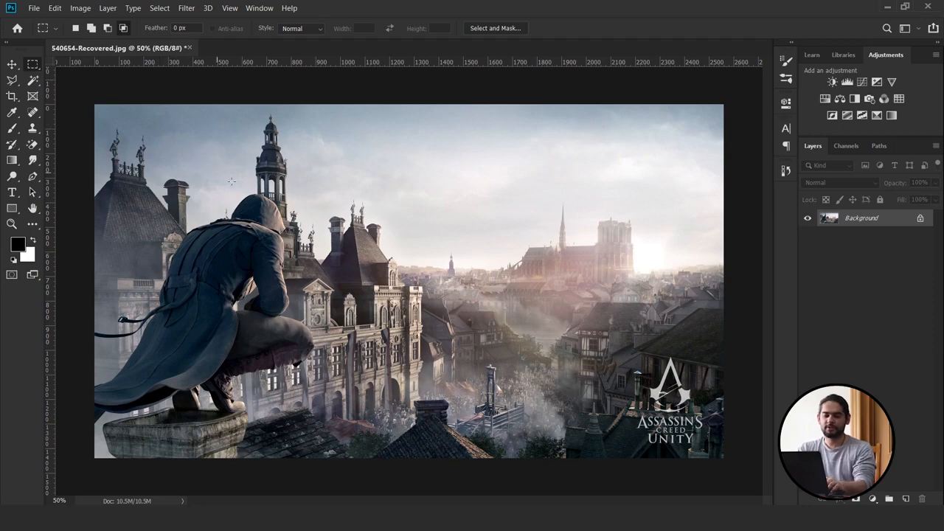
drag(181, 150, 596, 371)
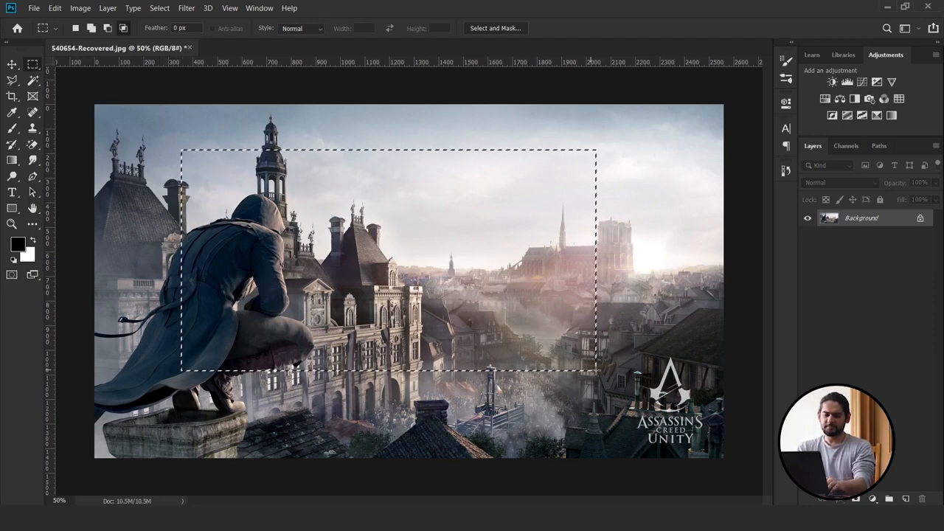
click(14, 99)
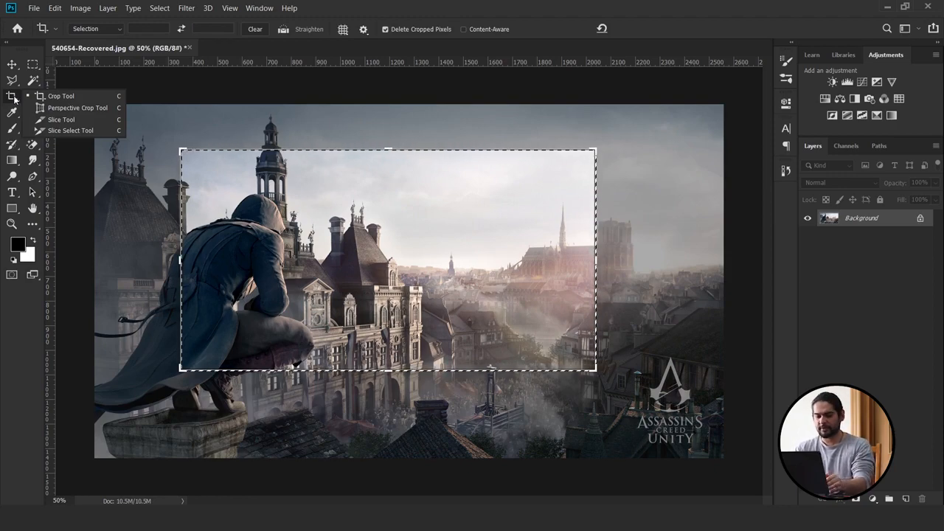
click(14, 99)
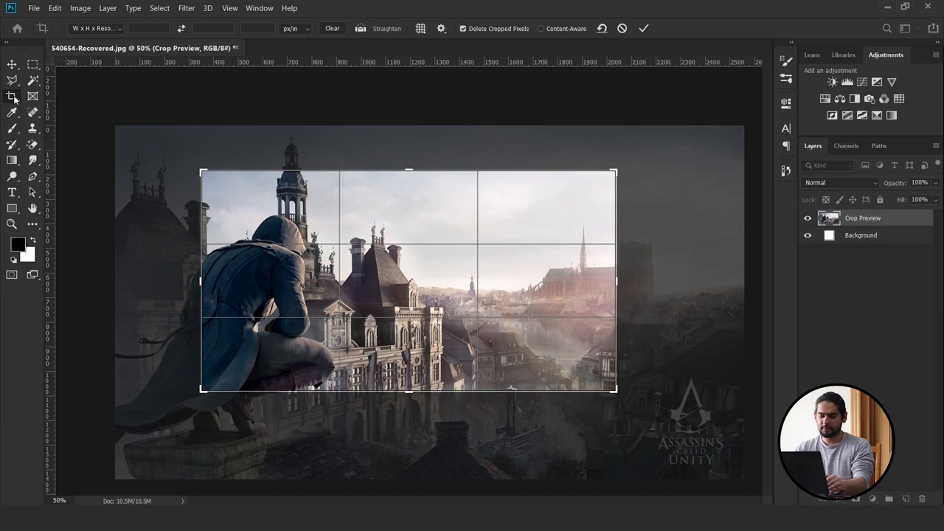
key(Return)
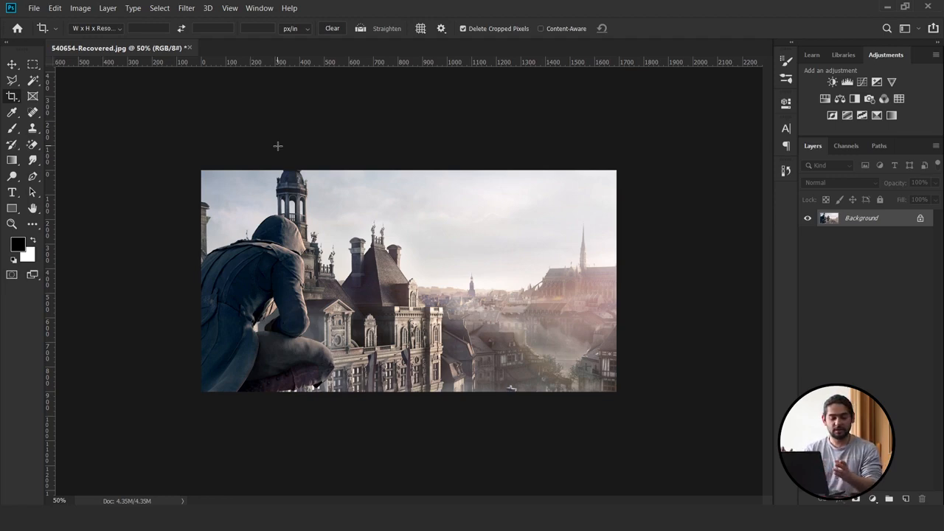
key(ctrl+z)
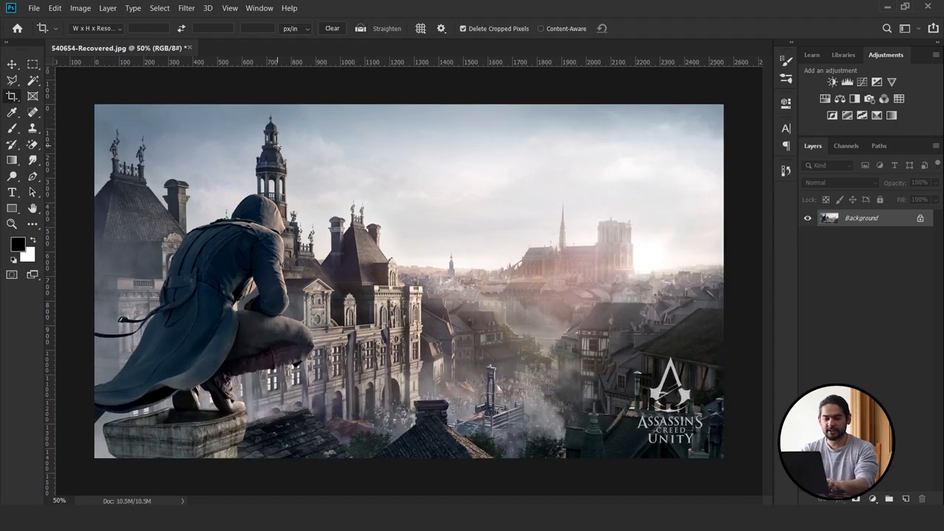
right_click(13, 97)
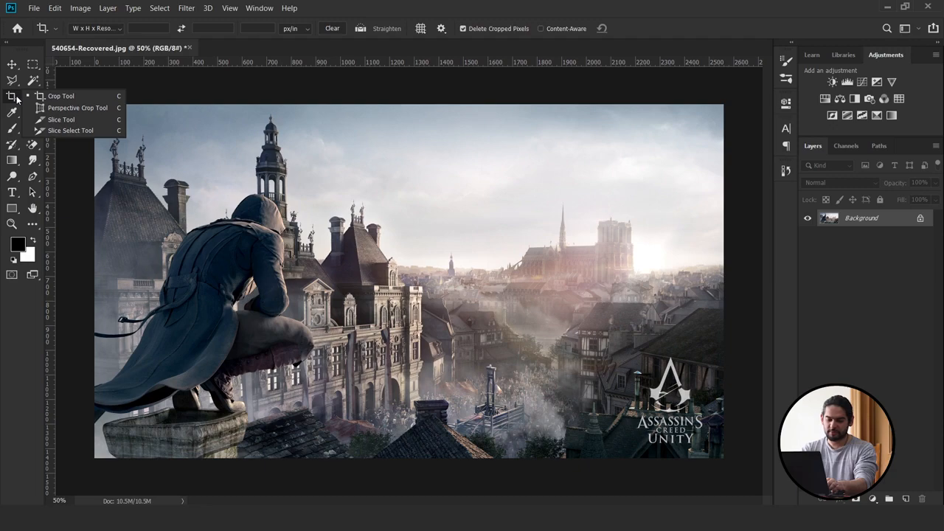
click(12, 97)
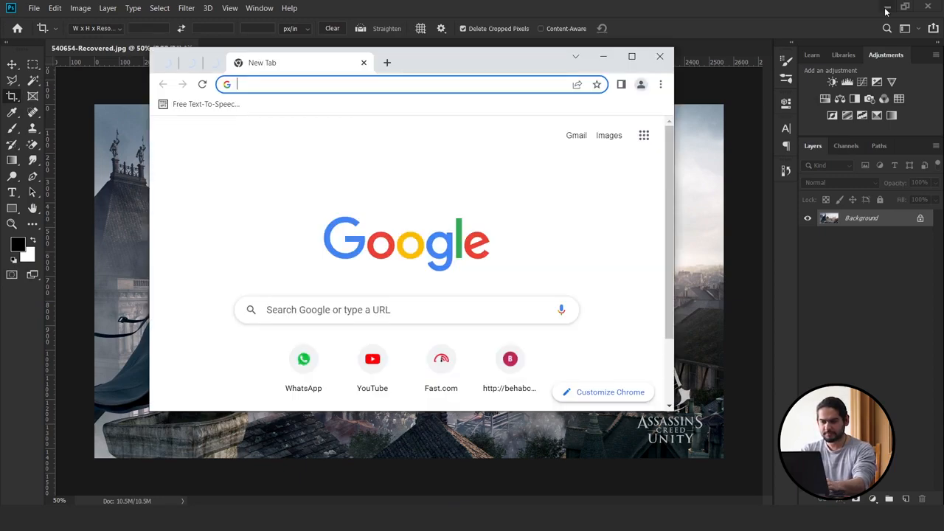
- Open the cardboard-box image from the desktop as a second document in Photoshop
click(886, 11)
click(887, 8)
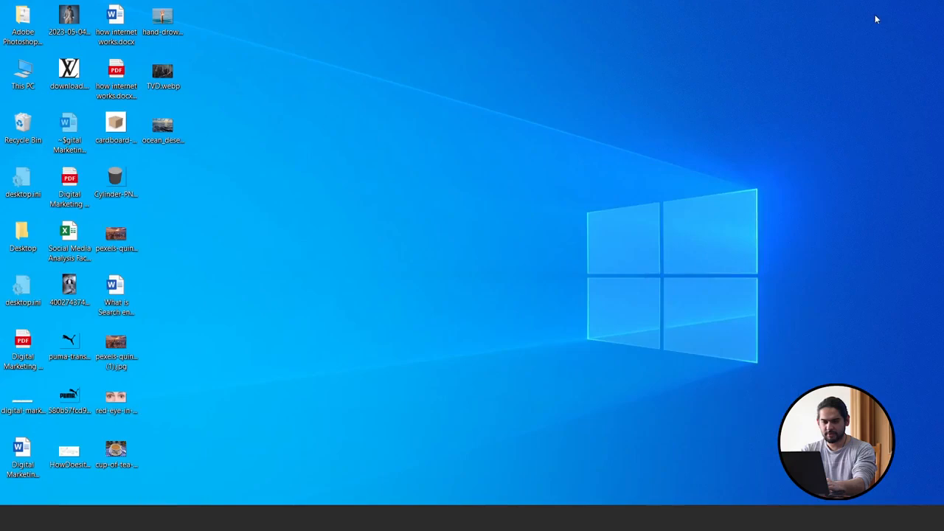
drag(118, 120, 425, 8)
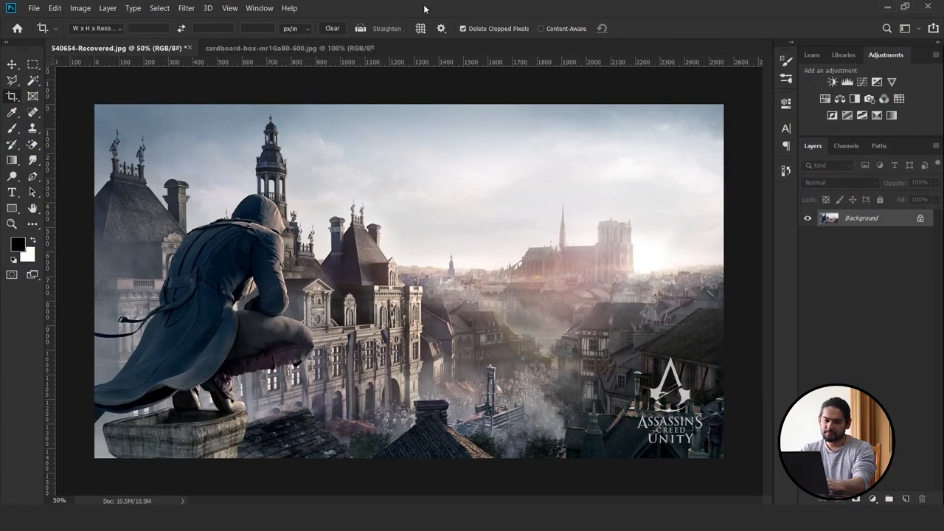
- Copy a 1440 x 1440 px square from the left part of 540654-Recovered.jpg into the cardboard-box document as a layer
click(137, 50)
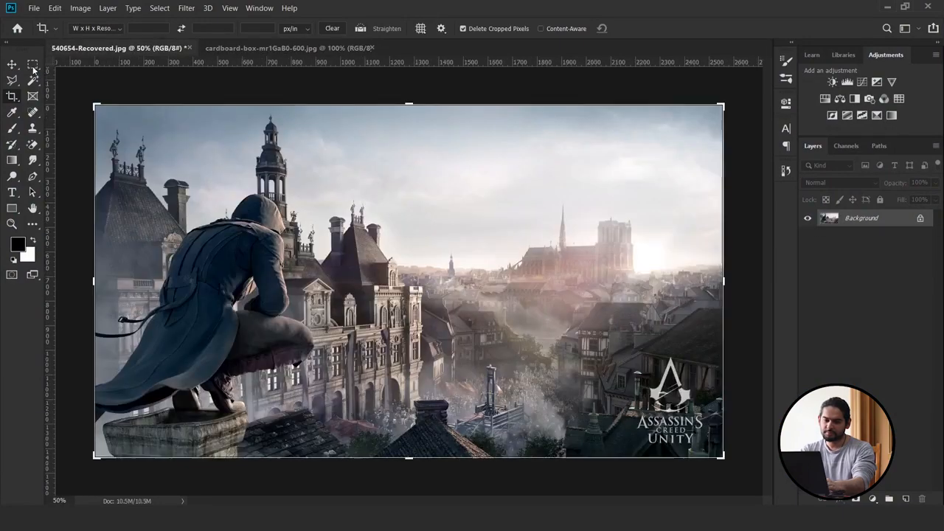
drag(32, 64, 455, 468)
click(107, 115)
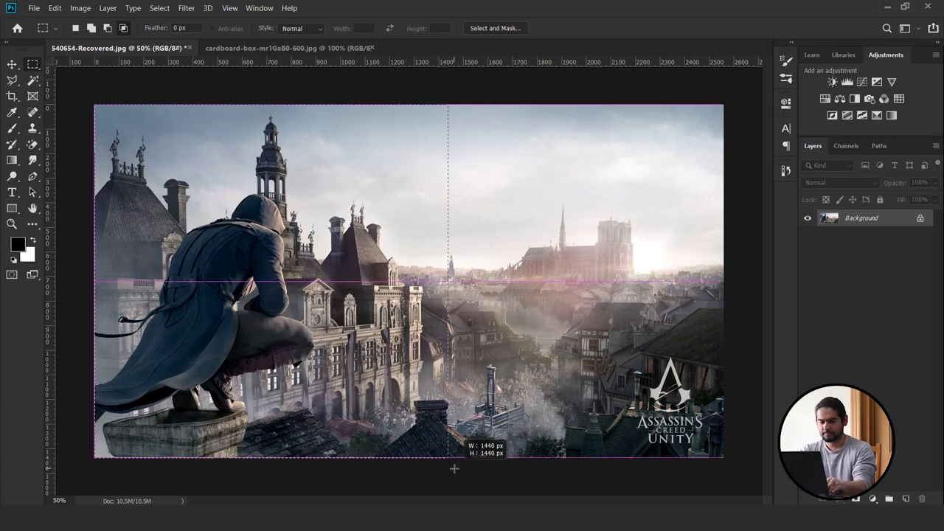
click(12, 64)
drag(239, 140, 415, 274)
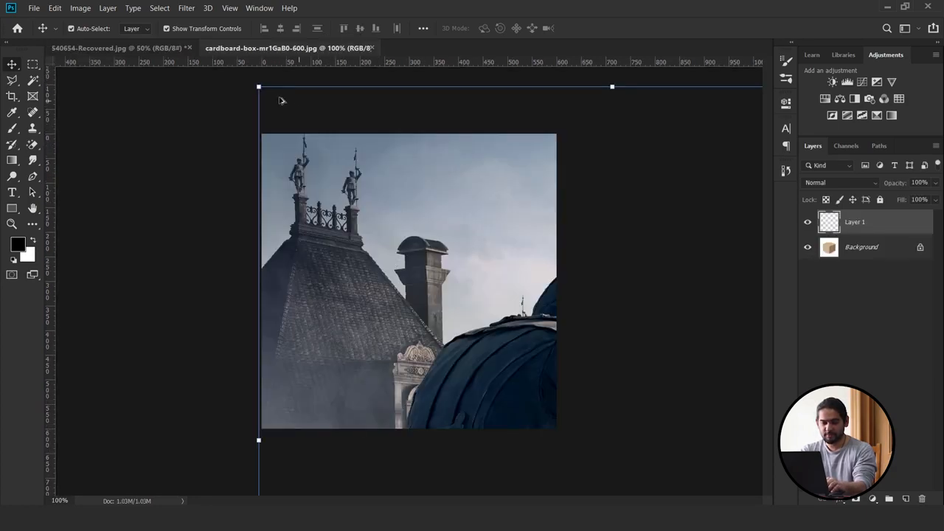
- Scale the pasted artwork layer down proportionally and move it so that it fits inside the cardboard-box canvas
click(259, 87)
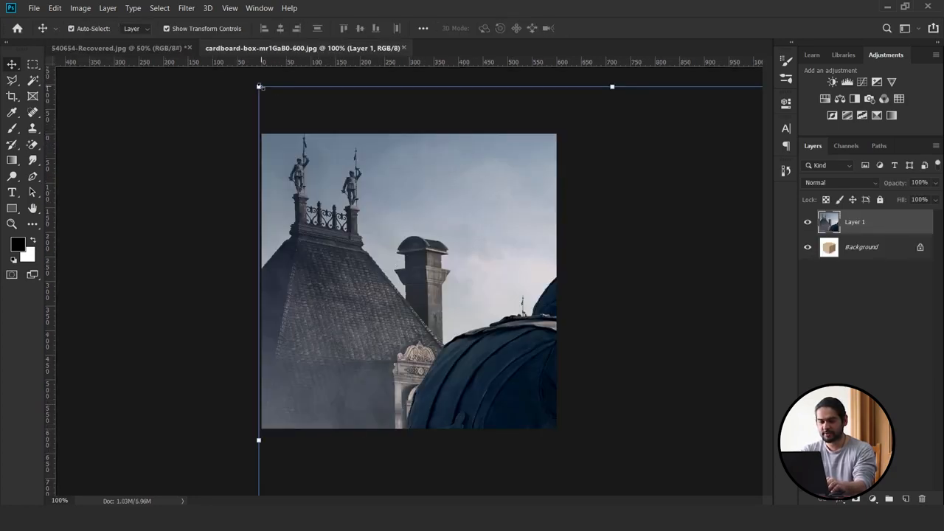
drag(259, 86, 485, 313)
drag(524, 344, 341, 195)
key(Return)
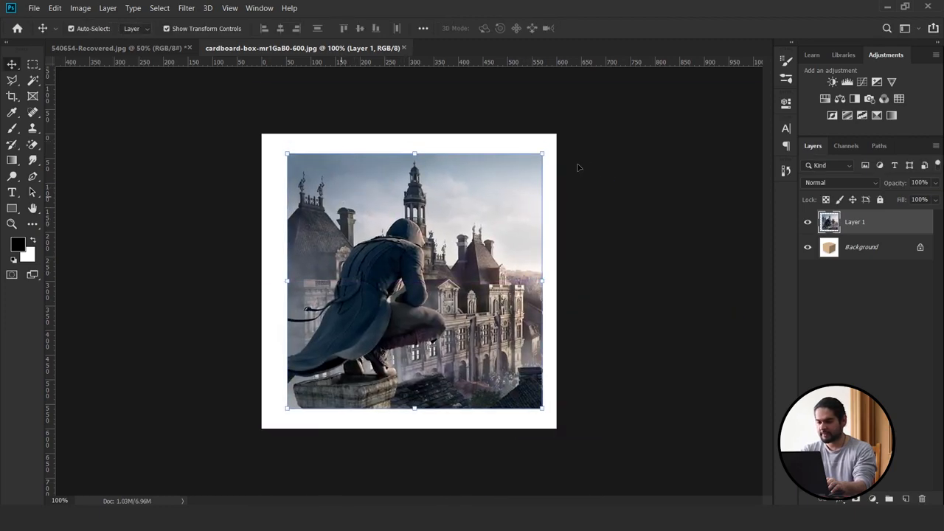
- Convert Layer 1 to a smart object, without keeping it clipped to the Background layer
right_click(858, 224)
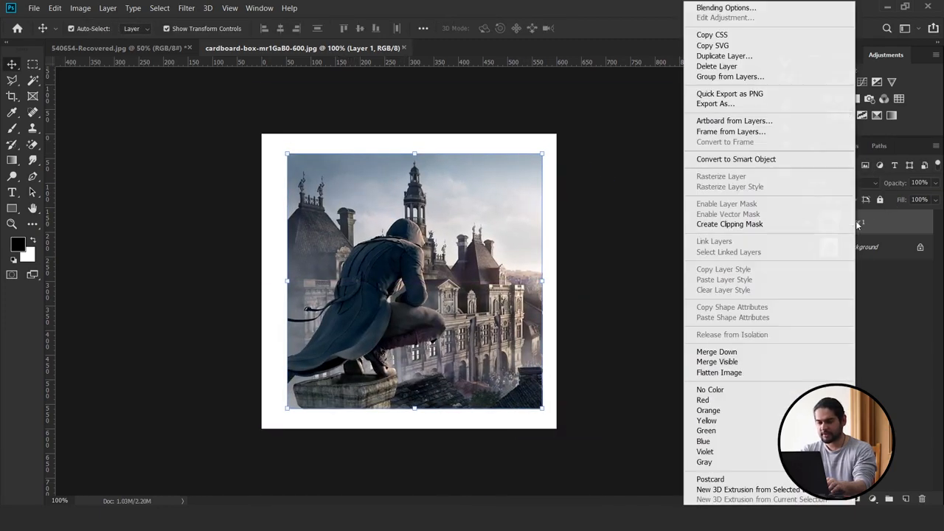
click(787, 225)
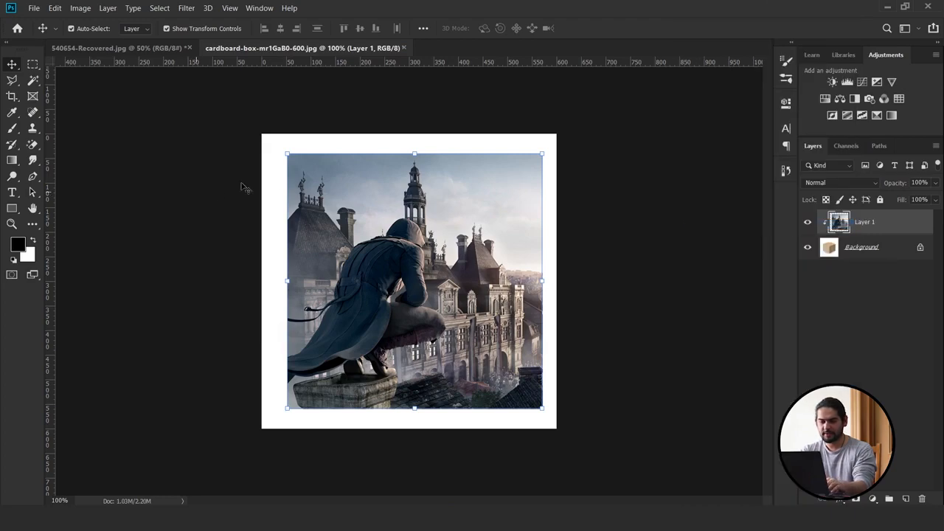
right_click(872, 224)
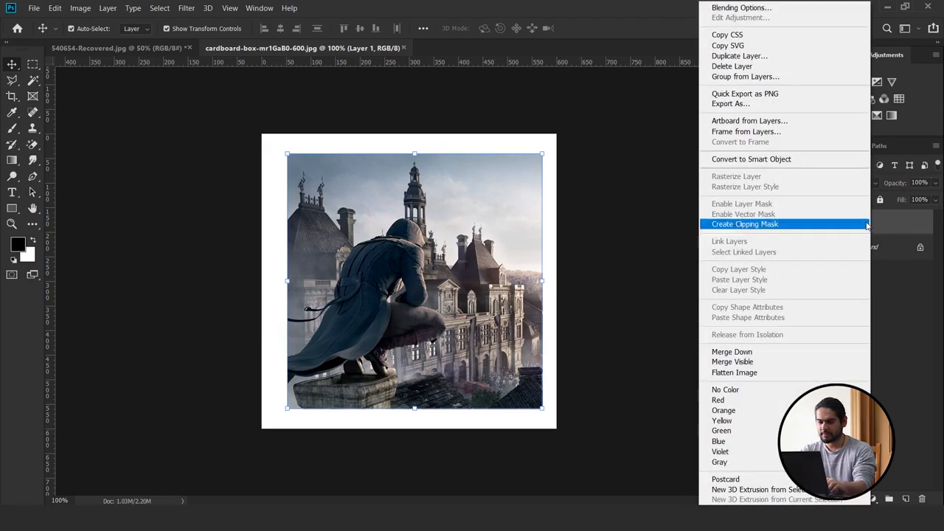
click(764, 159)
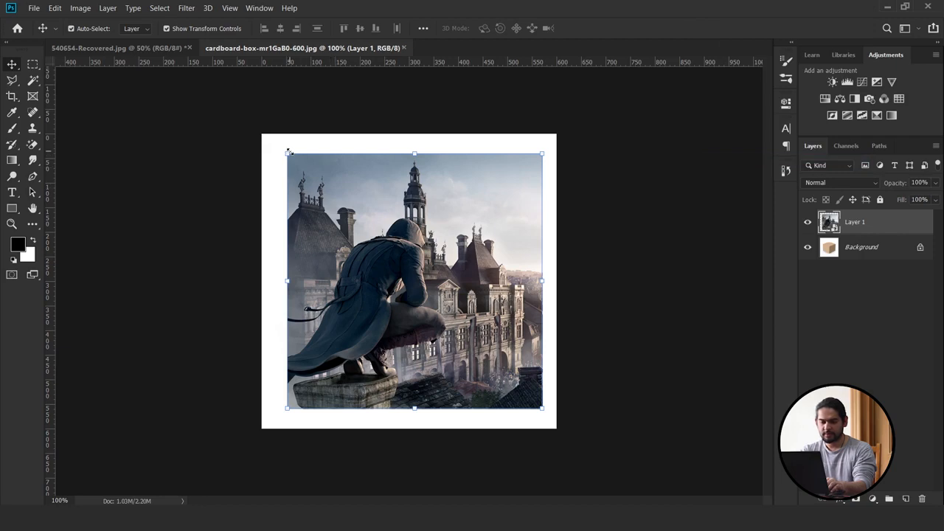
- Scale the artwork to 19.04% and distort its corners to cover the box's right side face below the lid
drag(292, 156, 395, 251)
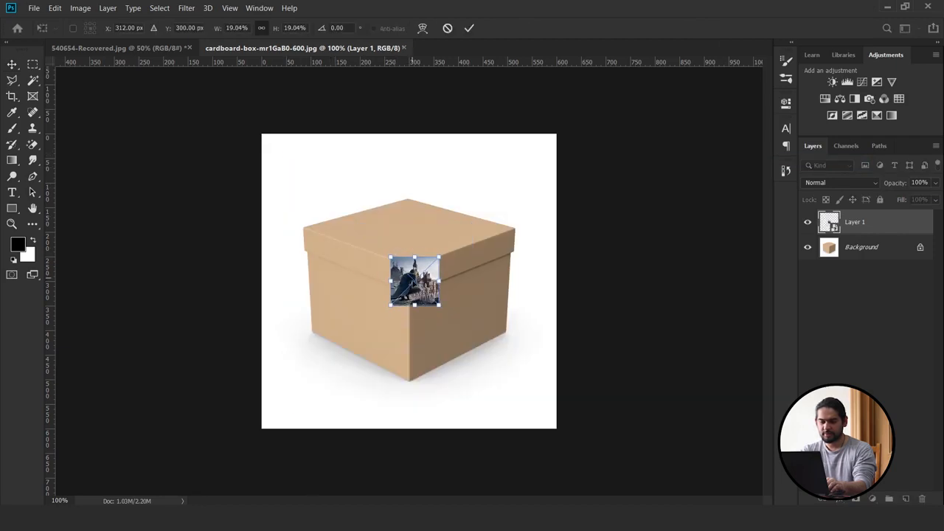
mouse_move(418, 282)
mouse_down()
mouse_move(442, 359)
mouse_move(415, 288)
mouse_move(408, 293)
mouse_up()
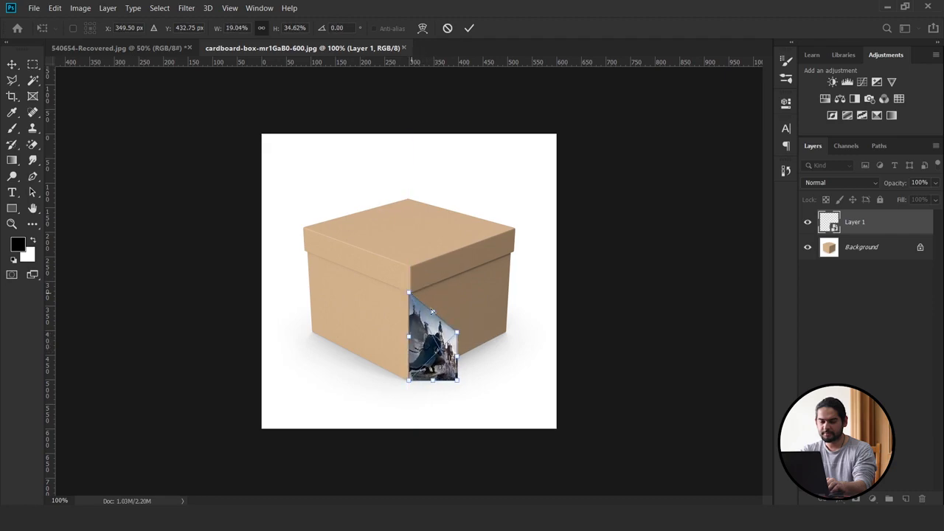
drag(458, 330, 512, 253)
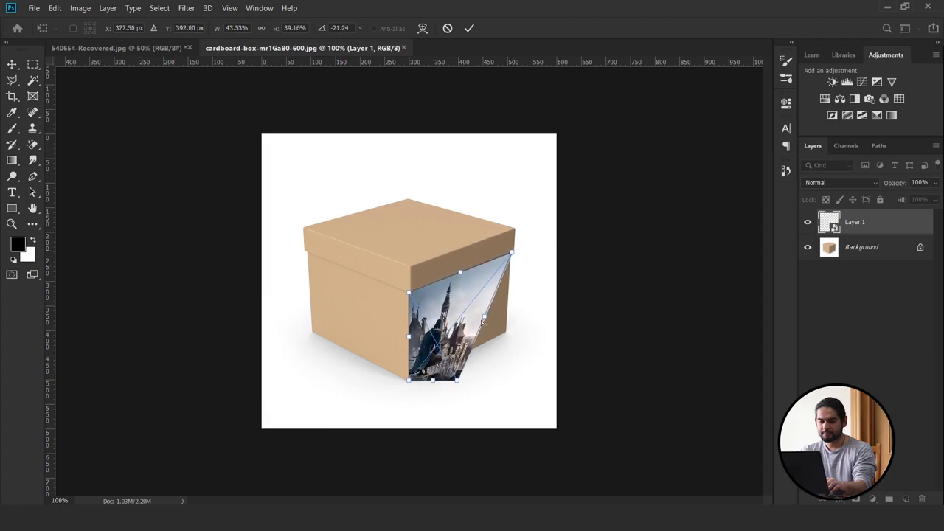
drag(457, 378, 505, 335)
drag(511, 253, 513, 259)
drag(512, 256, 511, 253)
key(Return)
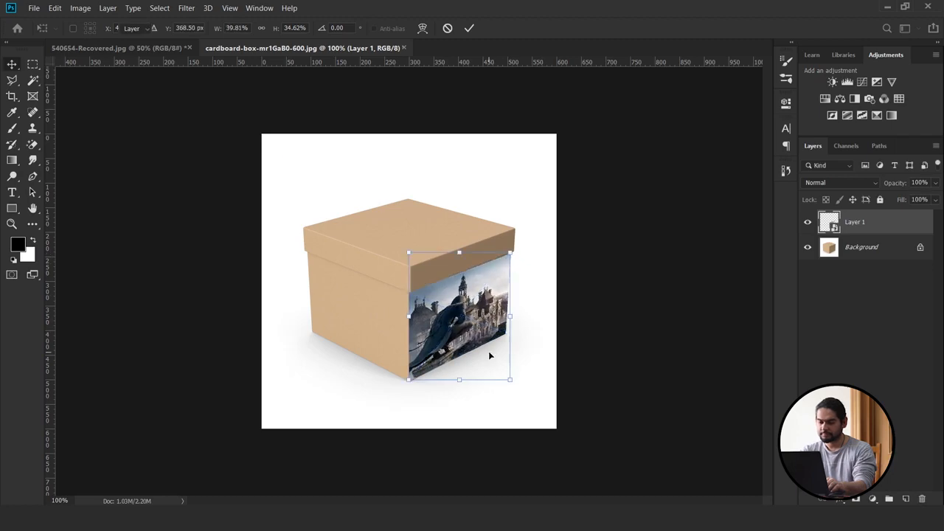
- Merge the artwork into the Background layer and outline the right side face's four corners with the Perspective Crop Tool
click(619, 335)
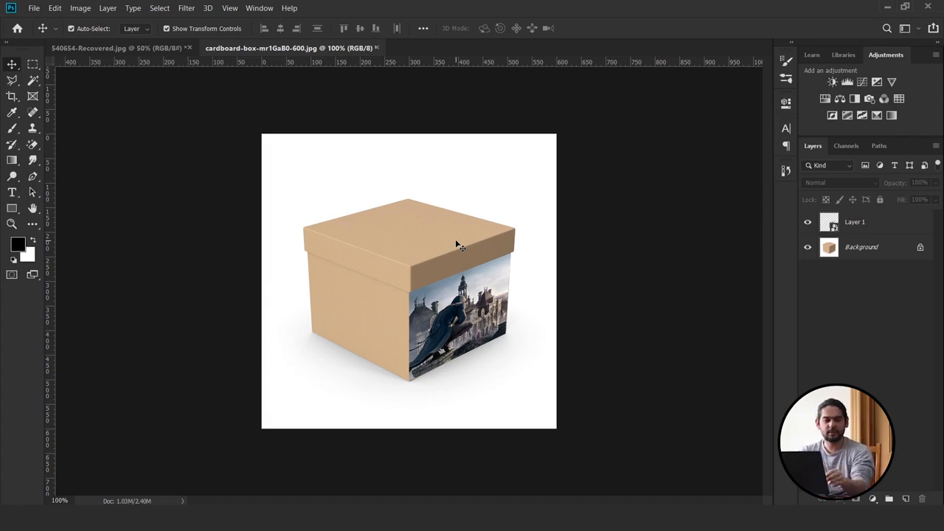
click(12, 96)
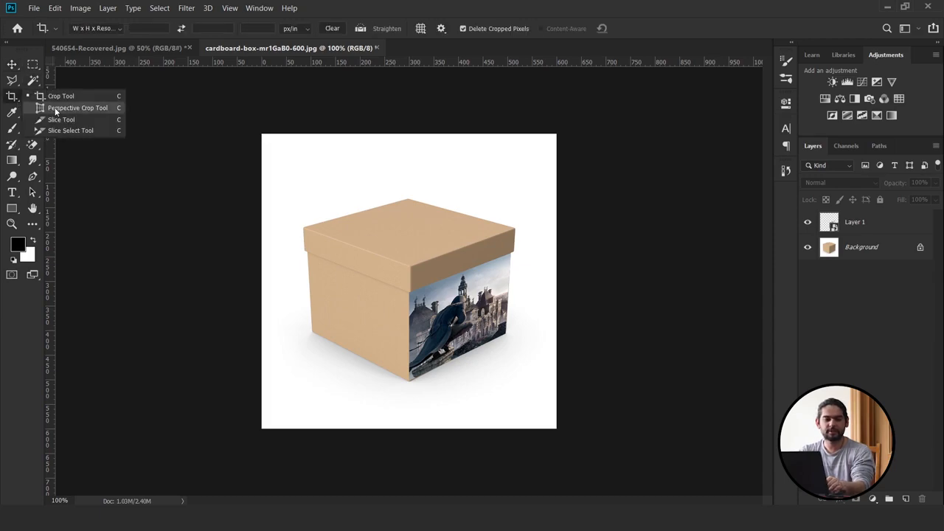
click(46, 108)
scroll(435, 304, up, 5)
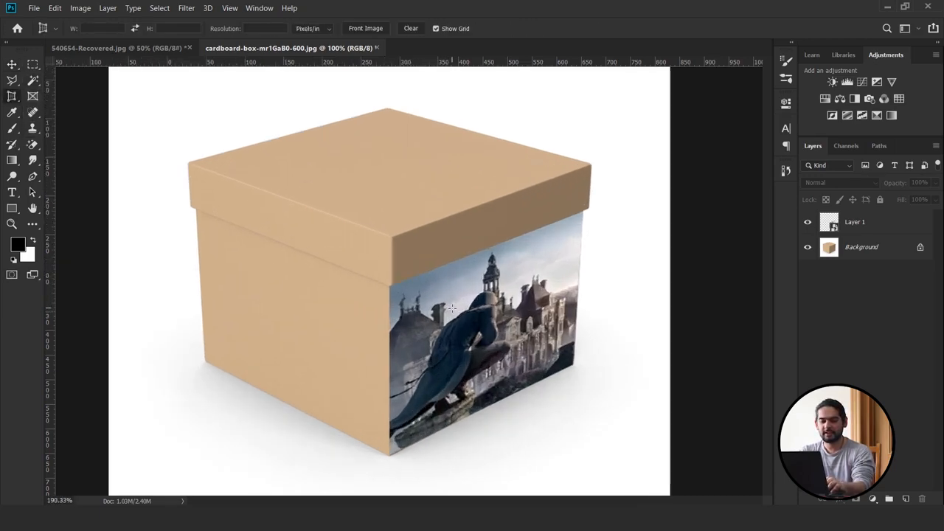
scroll(451, 309, up, 3)
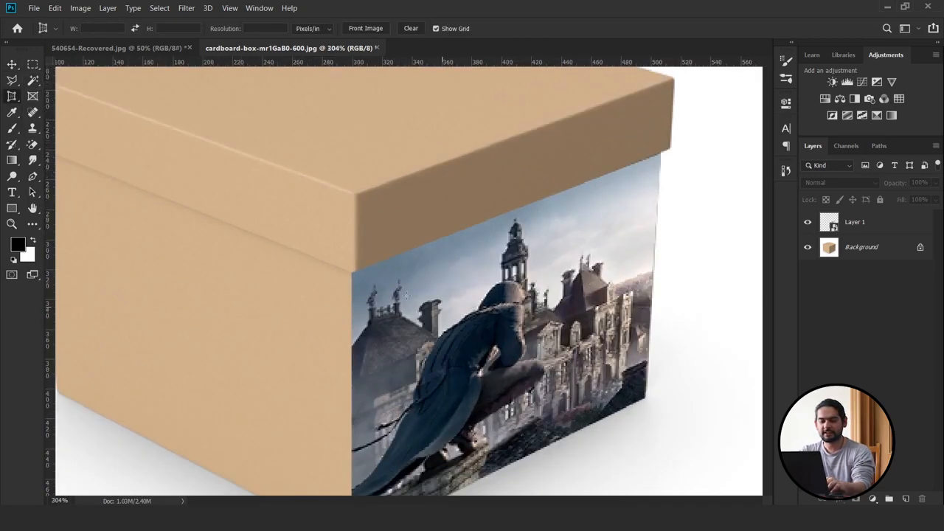
click(352, 273)
click(488, 204)
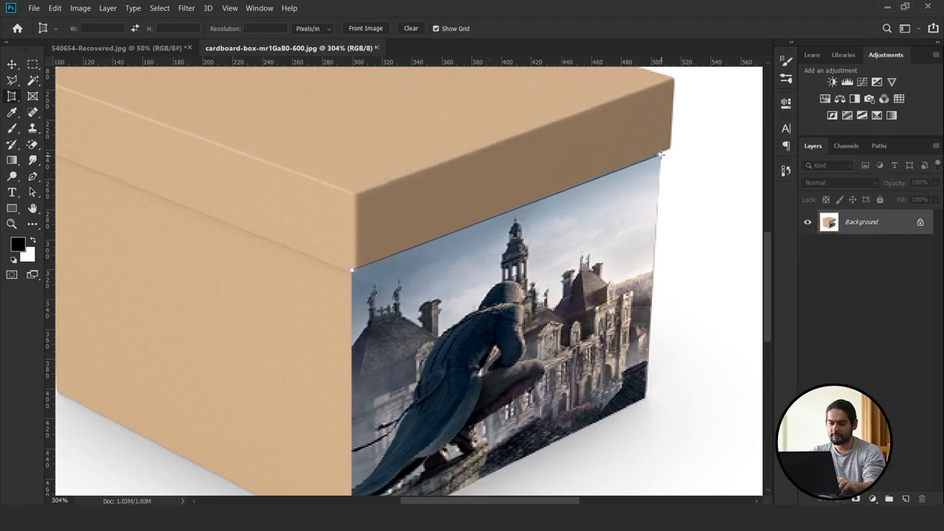
click(661, 155)
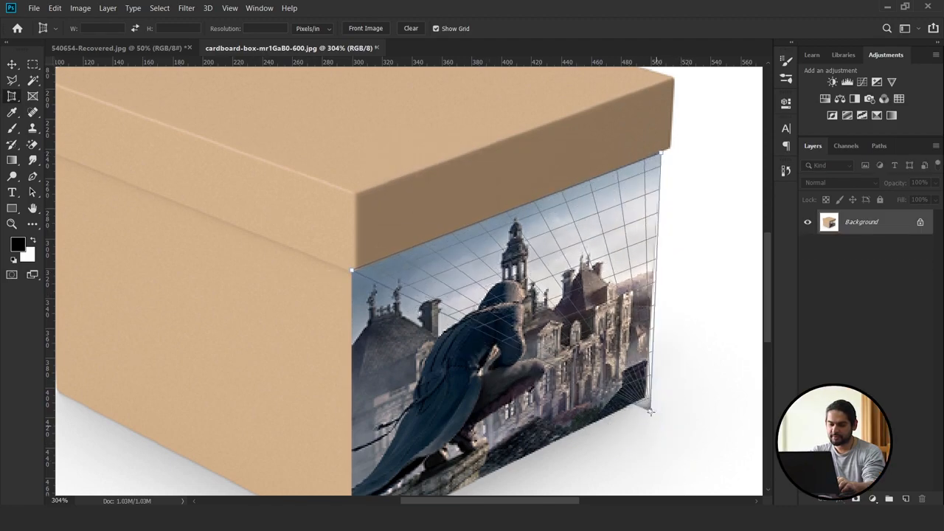
click(648, 403)
scroll(345, 441, down, 2)
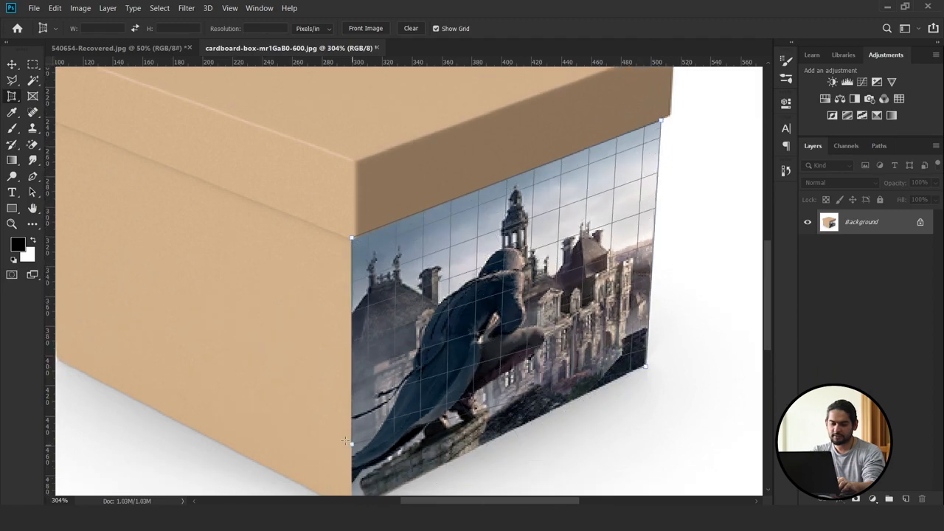
scroll(345, 441, down, 3)
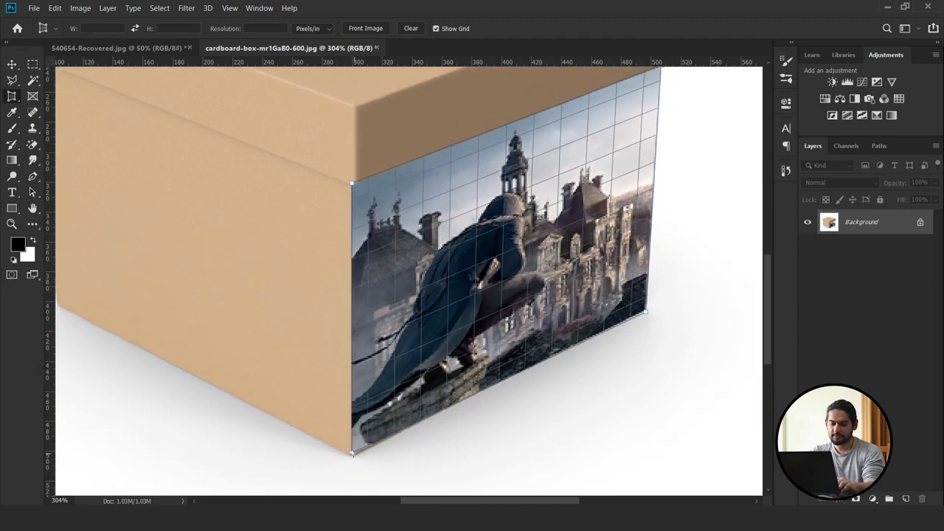
click(352, 453)
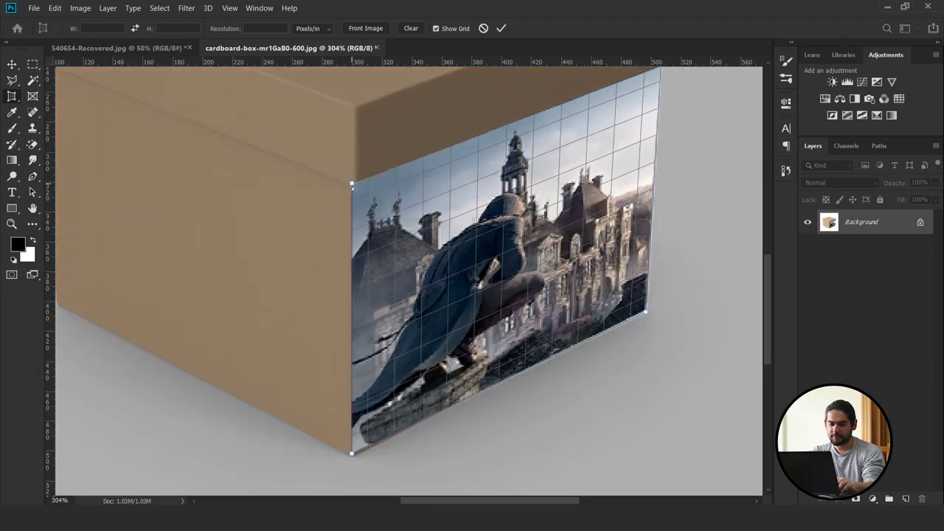
- Fine-tune the perspective crop's upper-left and lower-right corners to match the edges of the artwork
drag(352, 184, 350, 187)
scroll(350, 187, down, 2)
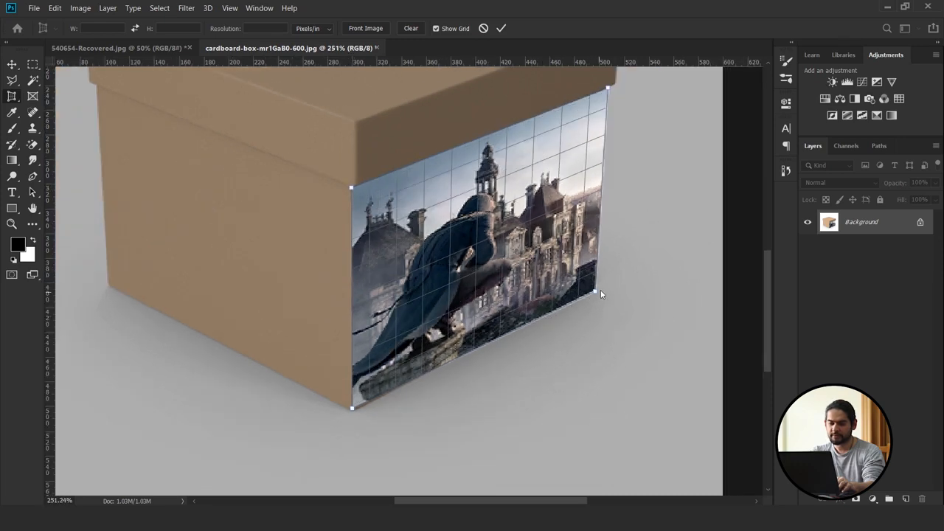
drag(601, 292, 599, 292)
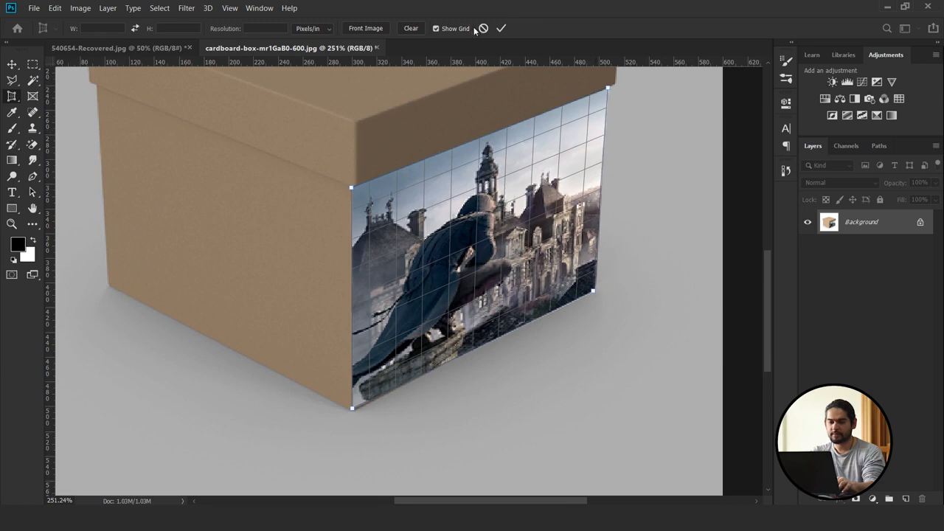
- Apply the perspective crop, and undo back to the unmerged, undistorted artwork at its size before it was fitted to the side face
click(501, 29)
scroll(430, 223, down, 1)
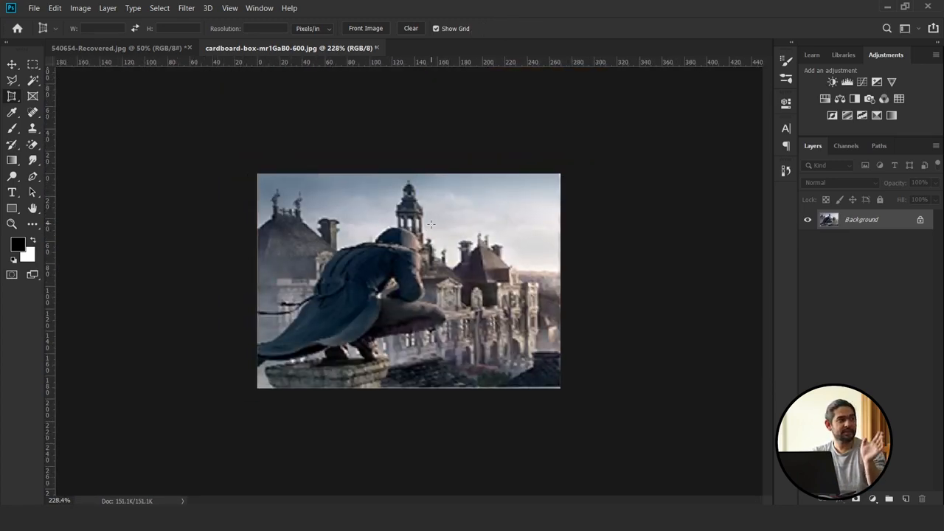
key(ctrl+z)
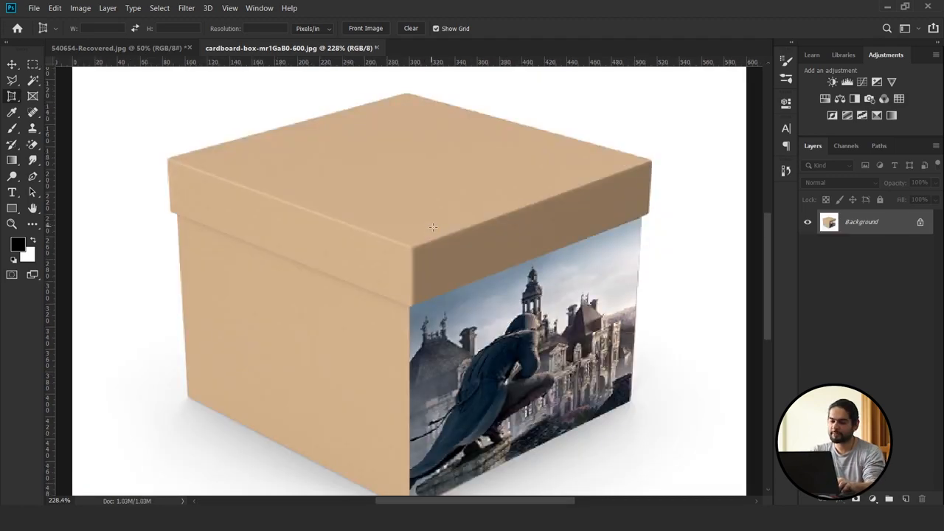
key(ctrl+v)
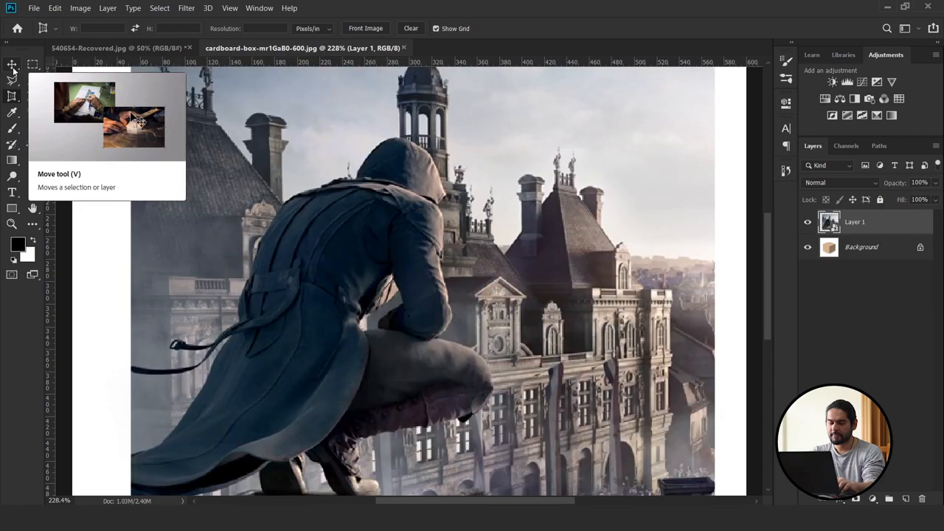
- Scale the Layer 1 artwork proportionally to about 53% around its center
click(12, 65)
scroll(447, 184, down, 2)
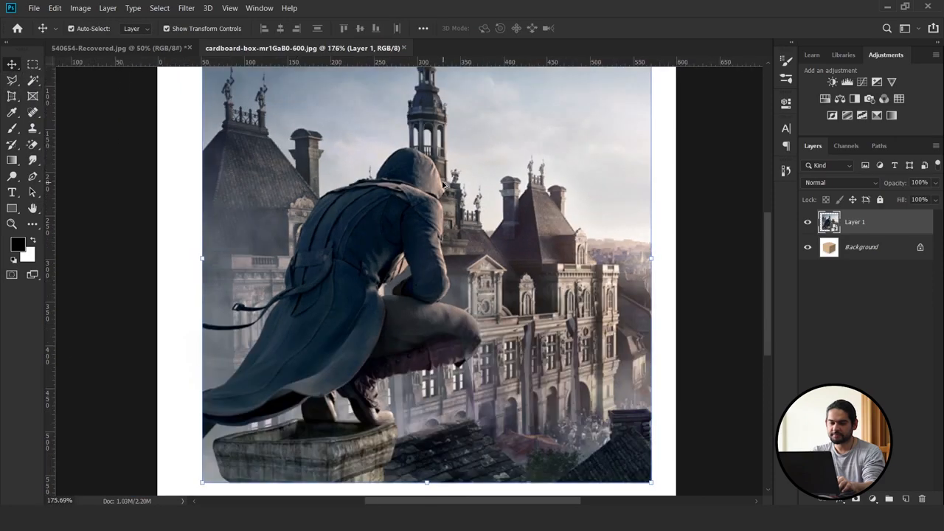
scroll(444, 184, down, 1)
key(ctrl+t)
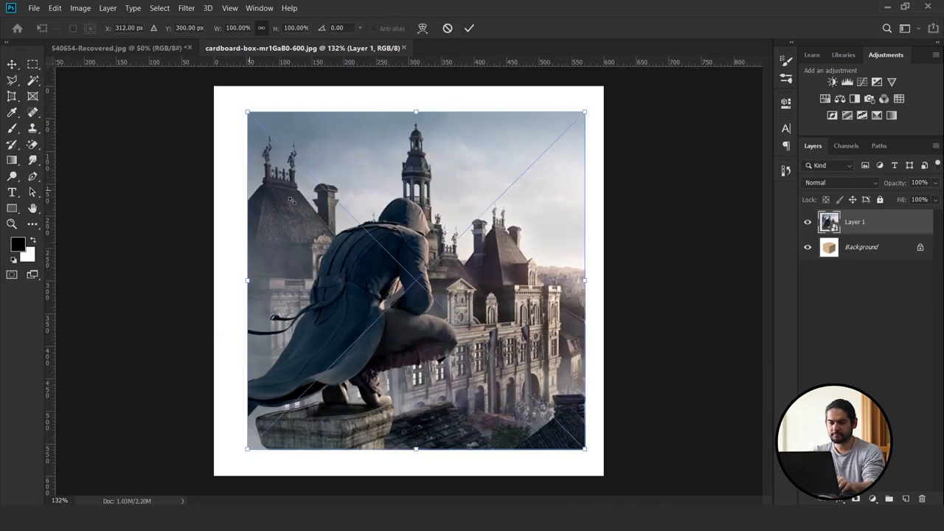
drag(247, 112, 327, 192)
key(Return)
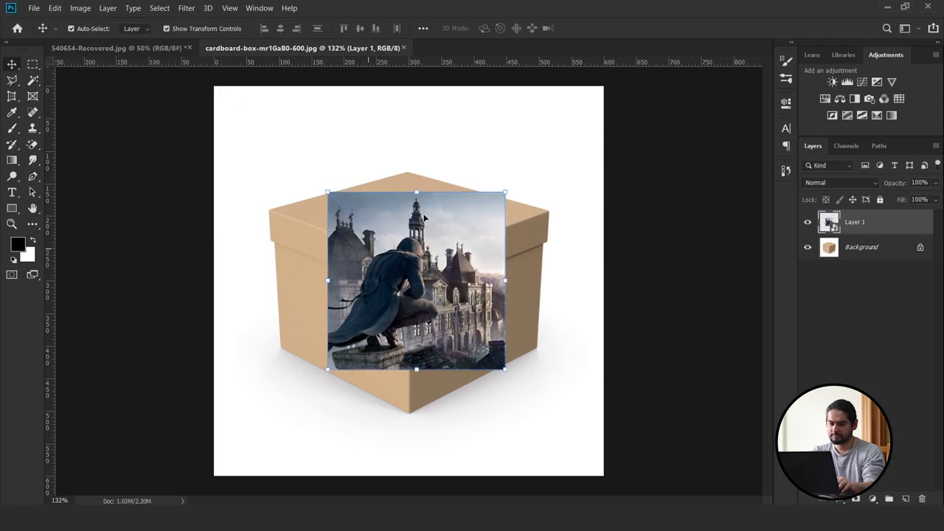
- Distort the artwork's four corners to cover the top of the box's lid, and merge it into the Background layer
right_click(360, 230)
click(363, 240)
drag(326, 193, 268, 213)
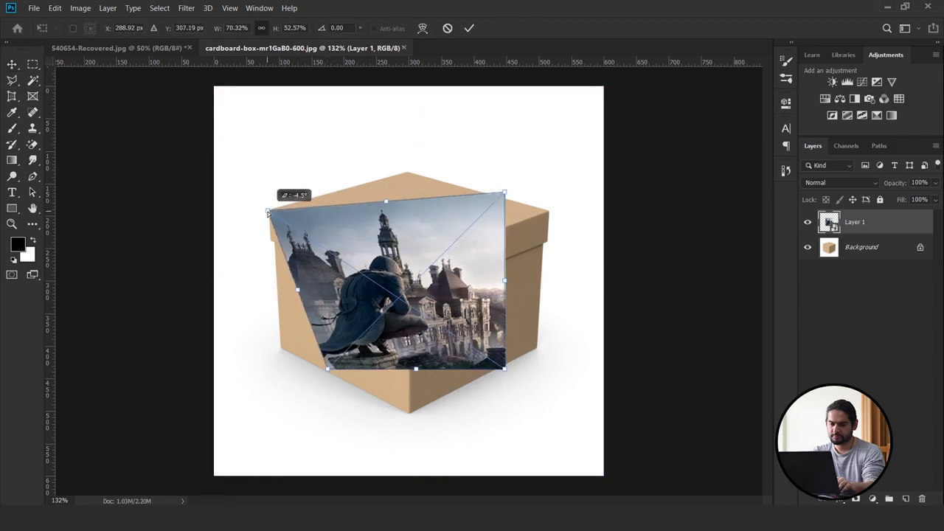
drag(505, 192, 409, 173)
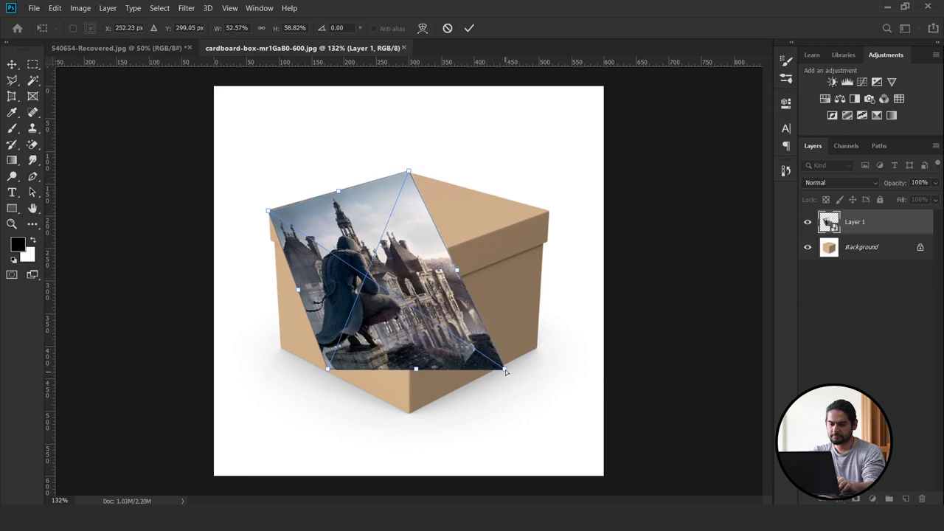
drag(505, 370, 548, 212)
drag(331, 370, 414, 260)
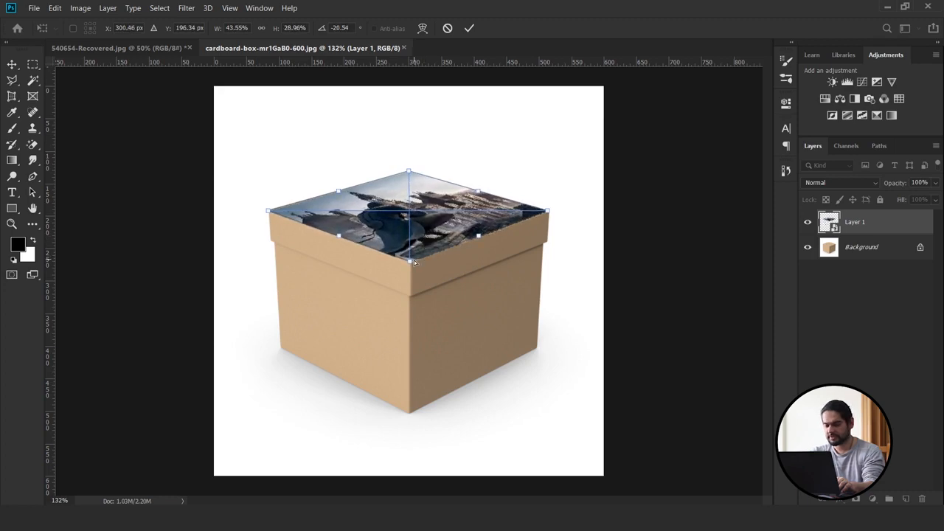
key(Return)
key(ctrl+e)
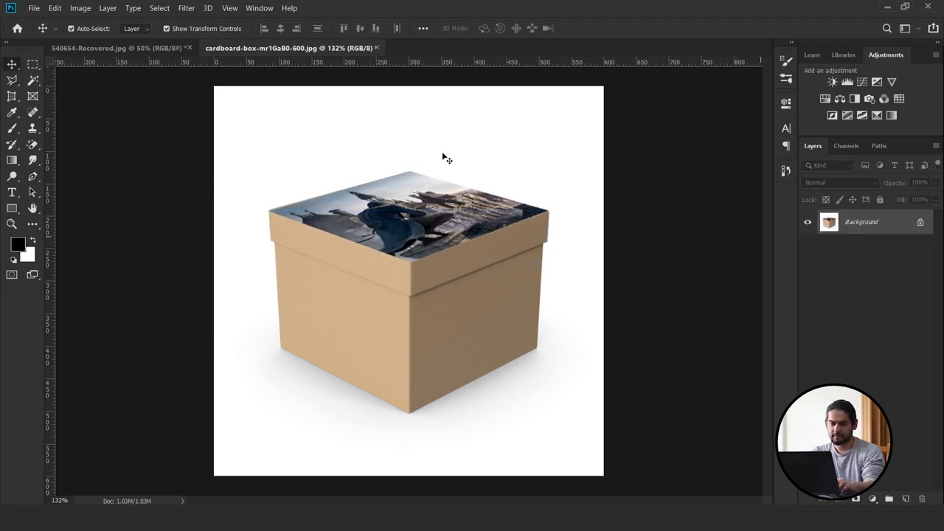
- Outline the lid artwork with the Perspective Crop tool, placing the crop grid's corners on the lid's four corners
click(18, 97)
scroll(357, 130, up, 2)
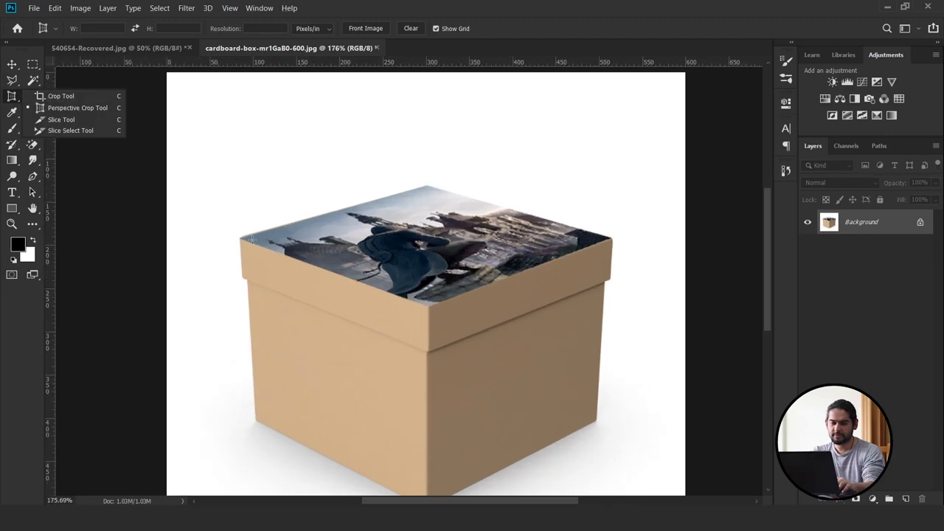
click(241, 238)
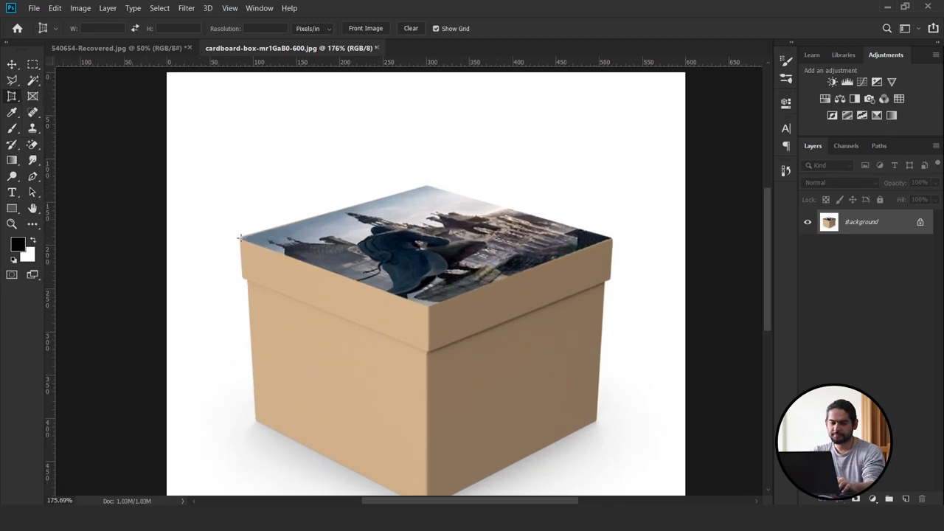
click(427, 185)
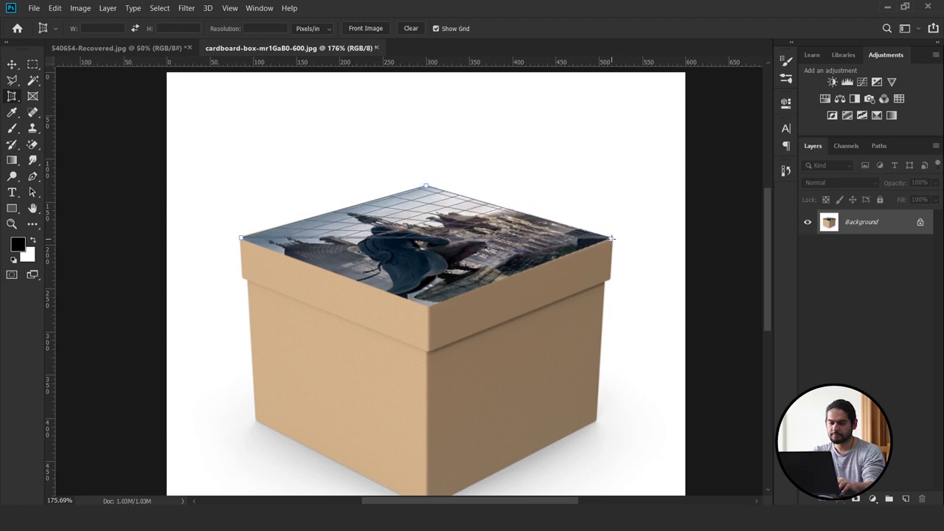
click(612, 238)
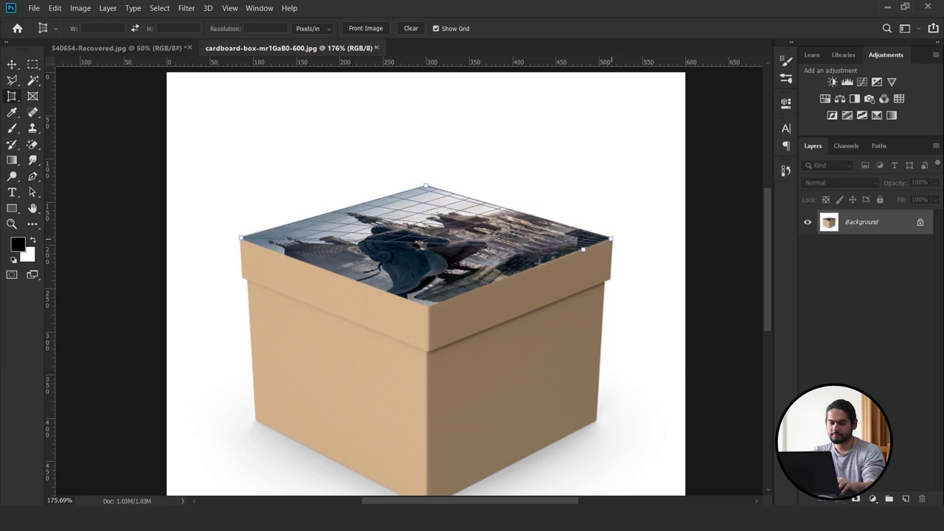
click(428, 304)
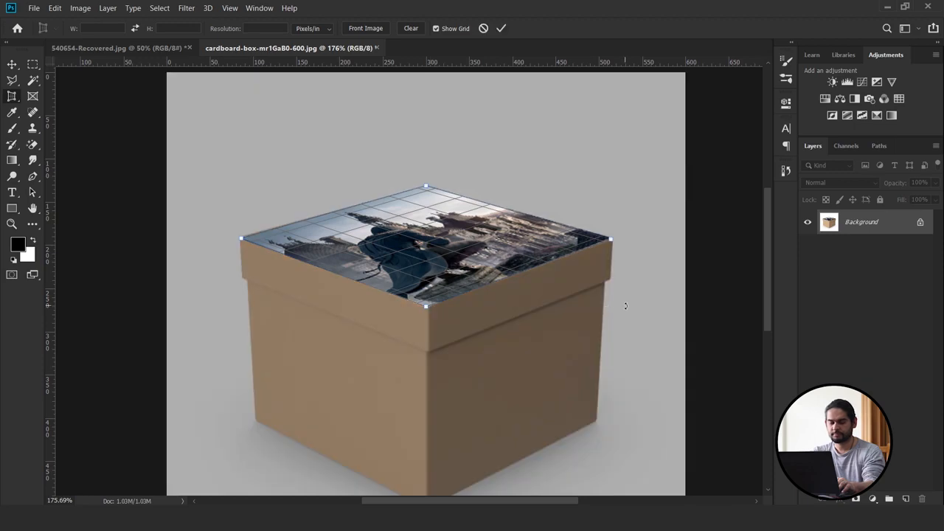
- Try to apply the perspective crop on the lid artwork, and cancel it
key(Return)
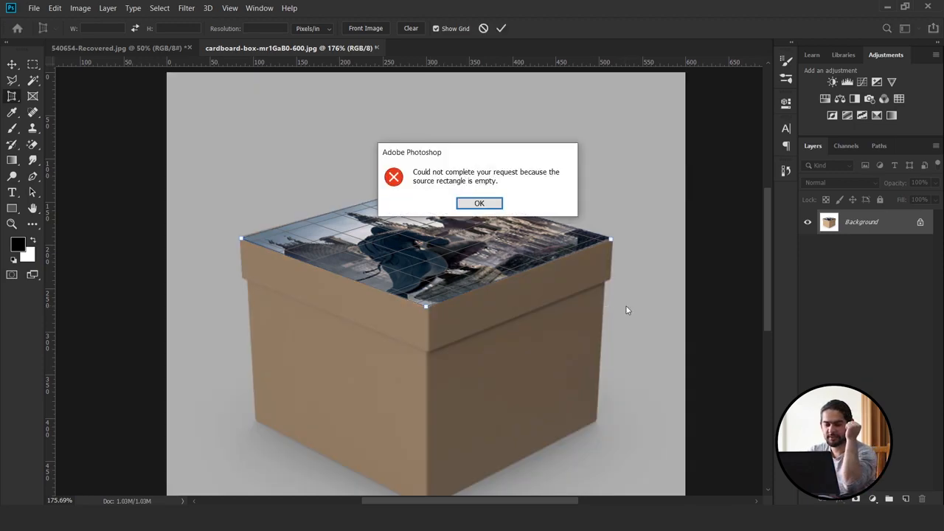
key(Return)
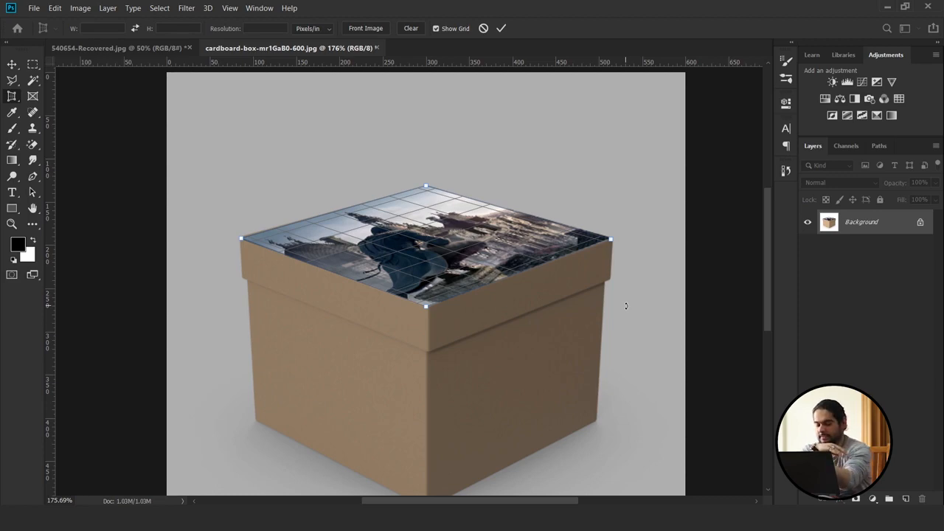
key(Return)
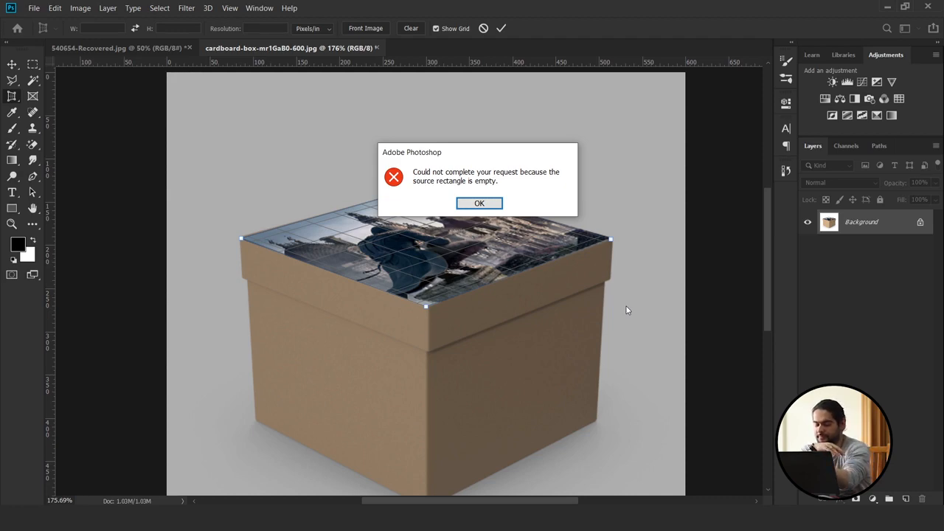
key(Return)
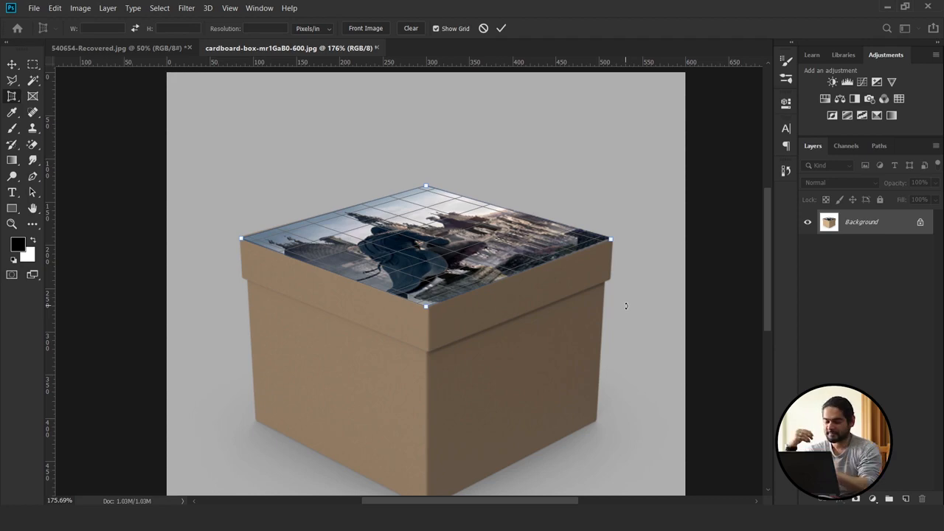
key(Return)
key(Escape)
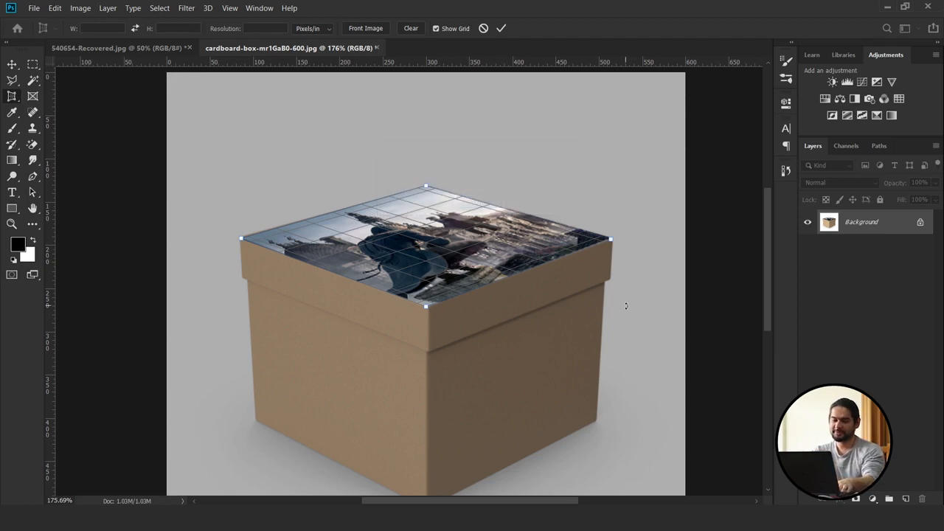
key(Escape)
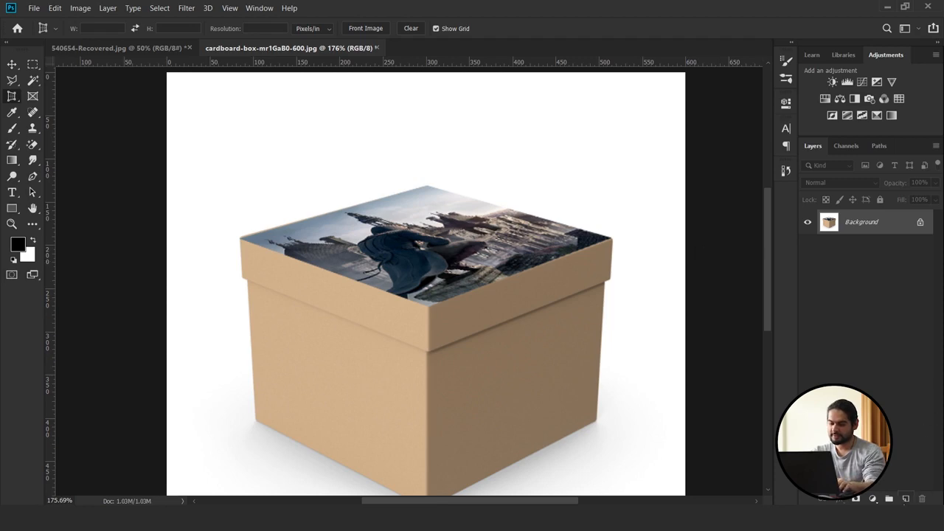
- Undo back to the separate Layer 1 artwork, and redo its merge into the Background layer
click(921, 222)
key(ctrl+z)
key(ctrl+z)
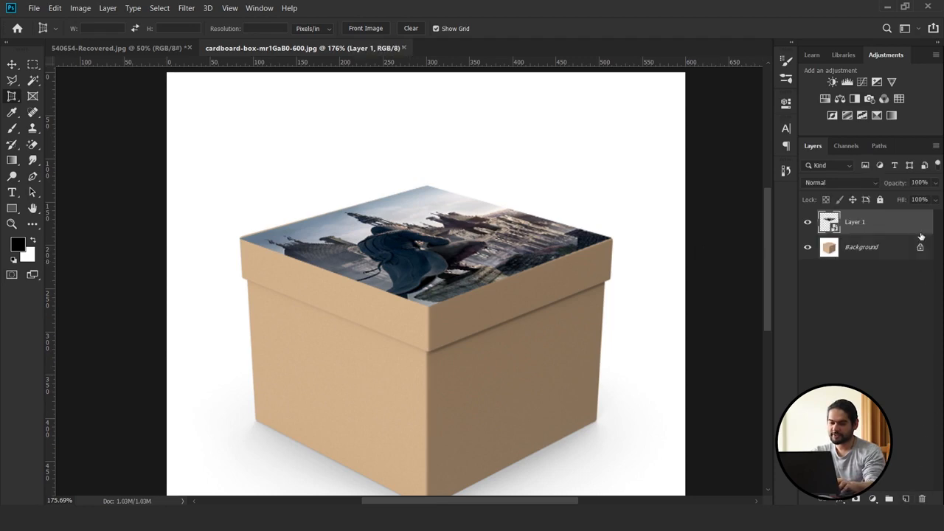
key(ctrl+z)
key(ctrl+shift+z)
key(ctrl+shift+z)
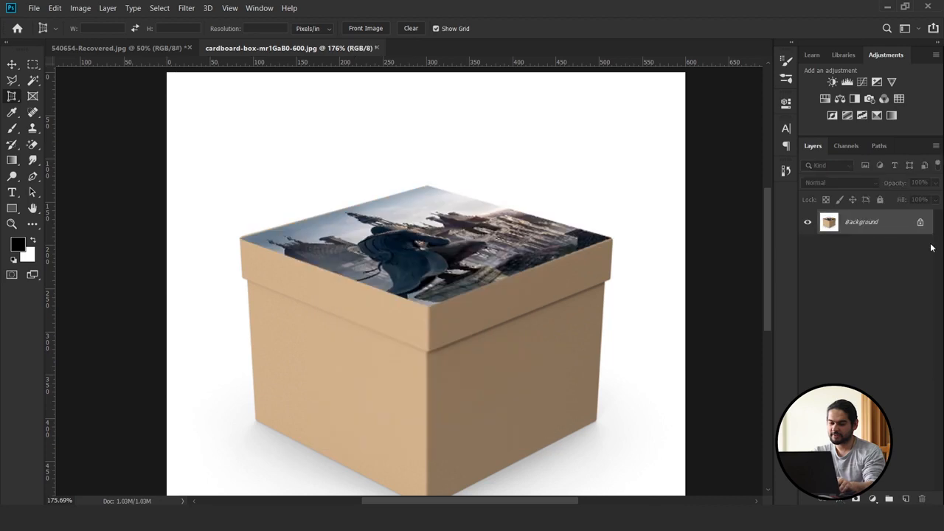
- Unlock the Background layer, try to perspective-crop the image to the lid's four corners, and cancel the crop
click(921, 223)
right_click(12, 97)
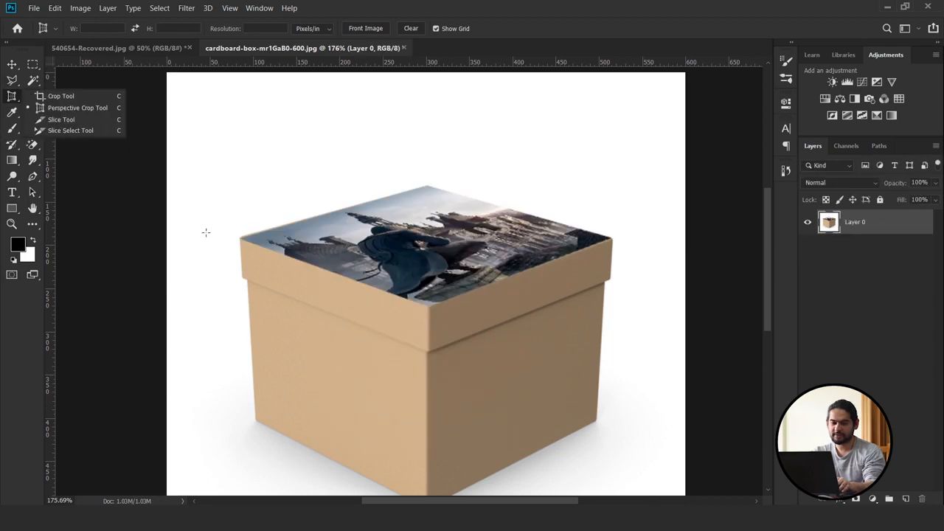
click(241, 237)
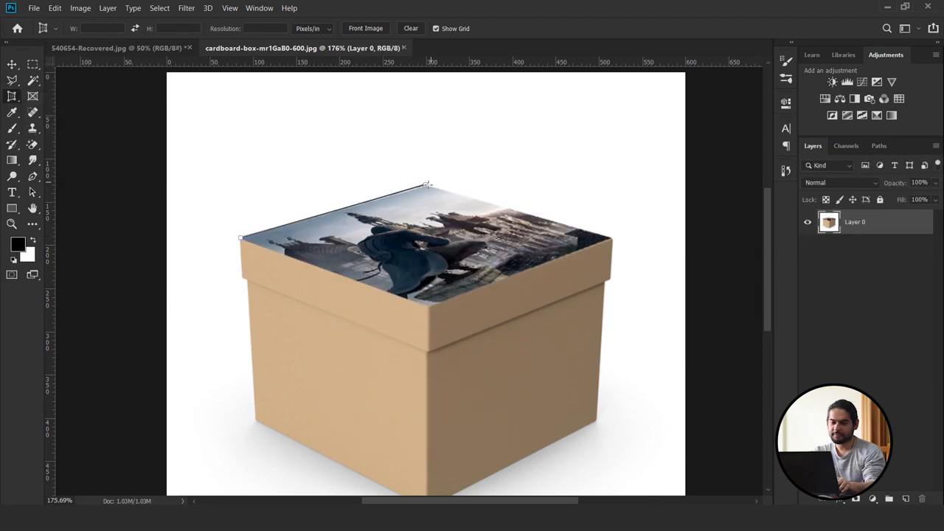
click(427, 185)
click(610, 239)
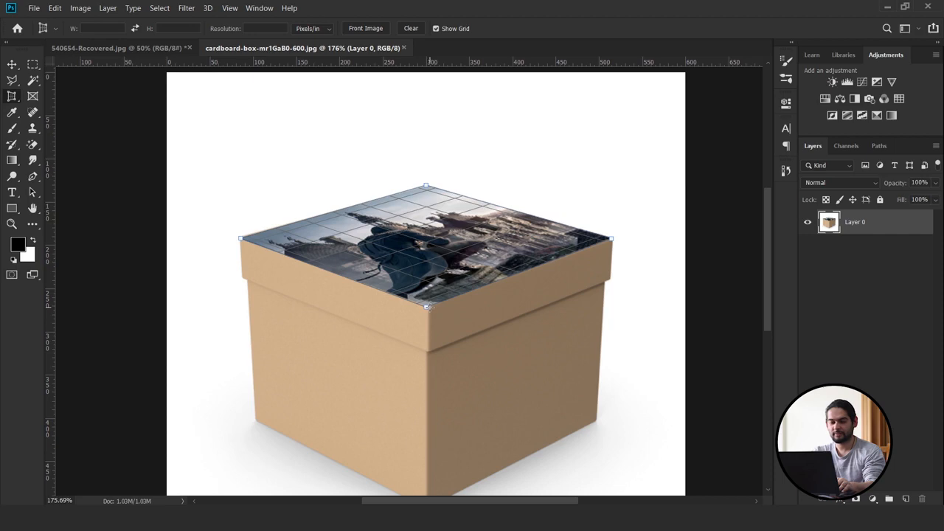
click(427, 306)
key(Return)
key(Return)
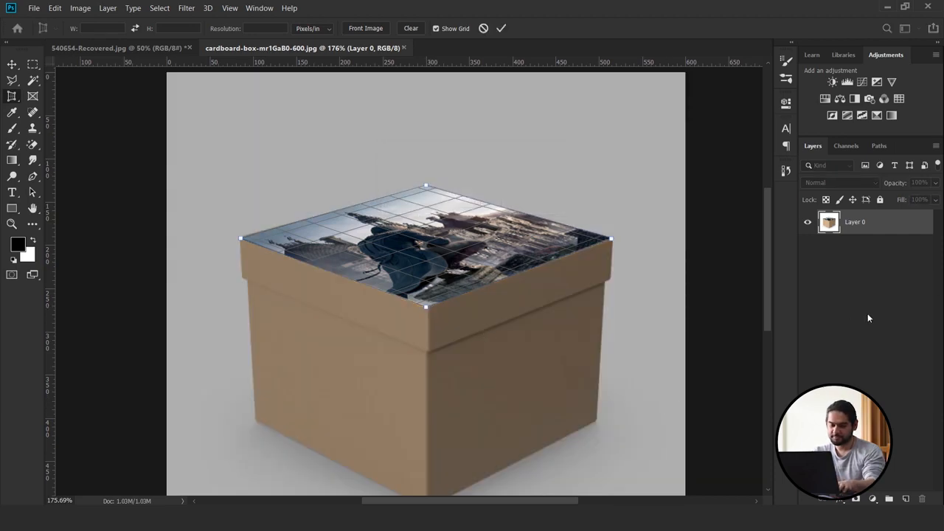
key(Escape)
- Rotate the unlocked box layer about 31° clockwise around its center
click(12, 65)
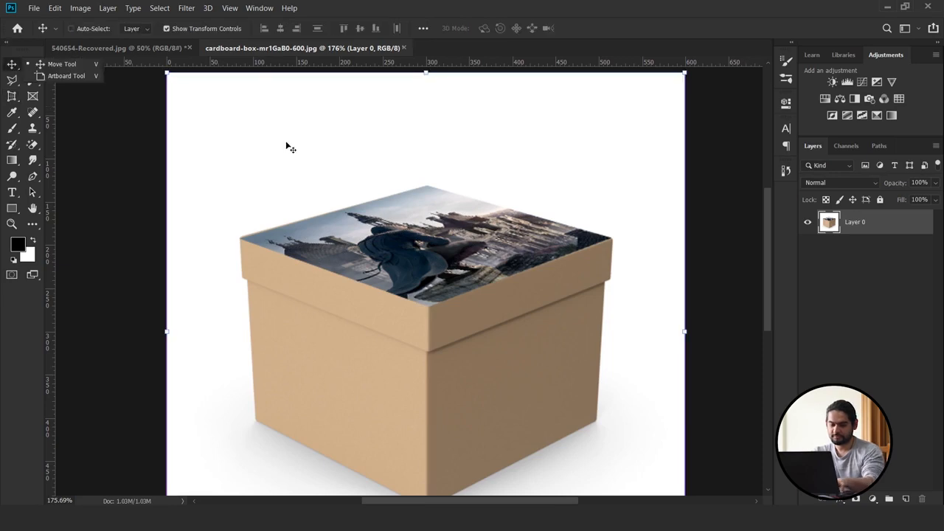
key(ctrl+t)
drag(152, 137, 173, 192)
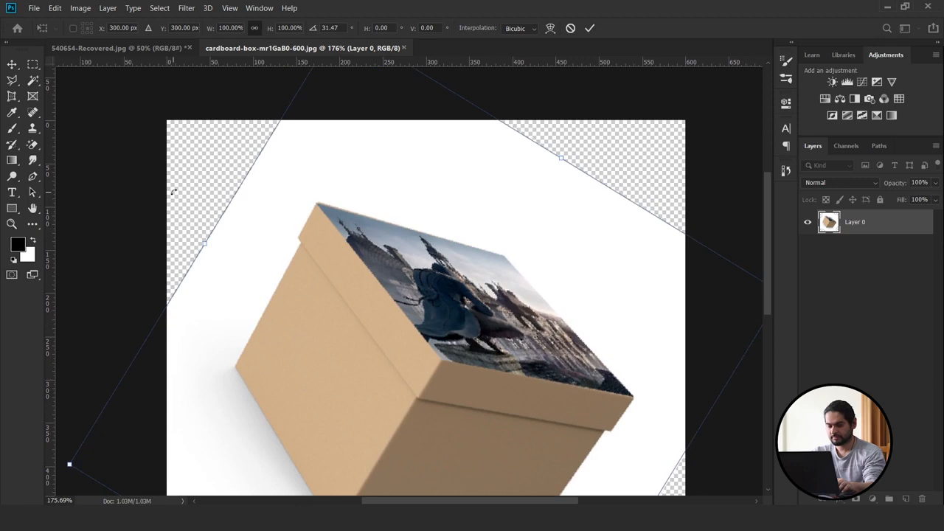
key(Return)
- Perspective-crop the rotated image to the four corners of the lid artwork
click(17, 98)
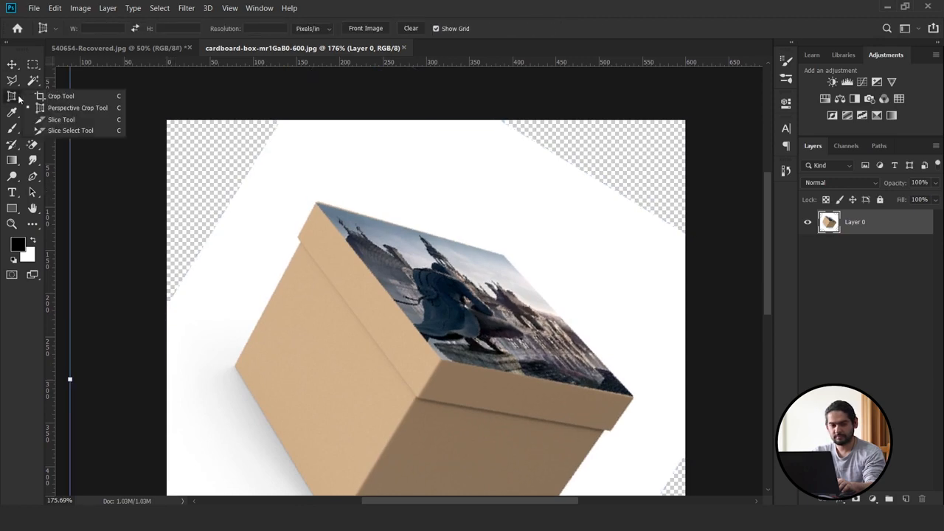
click(317, 202)
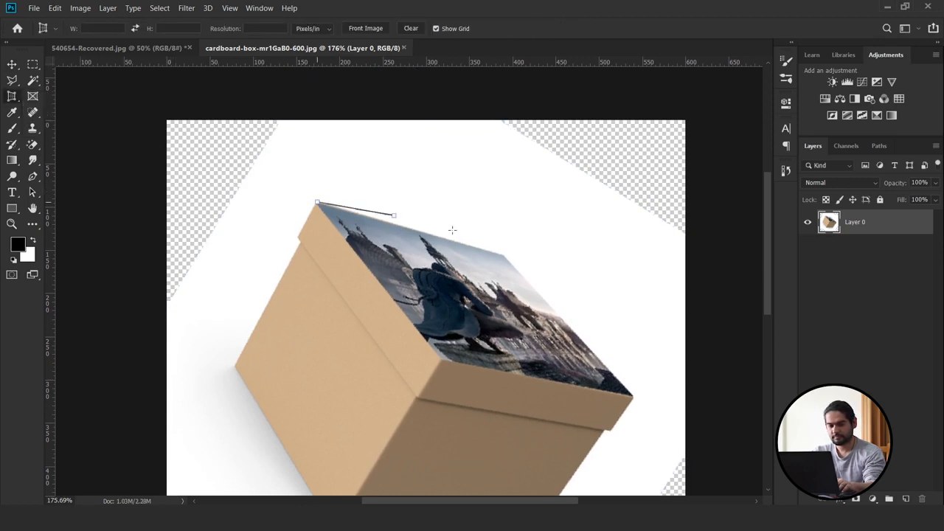
click(505, 256)
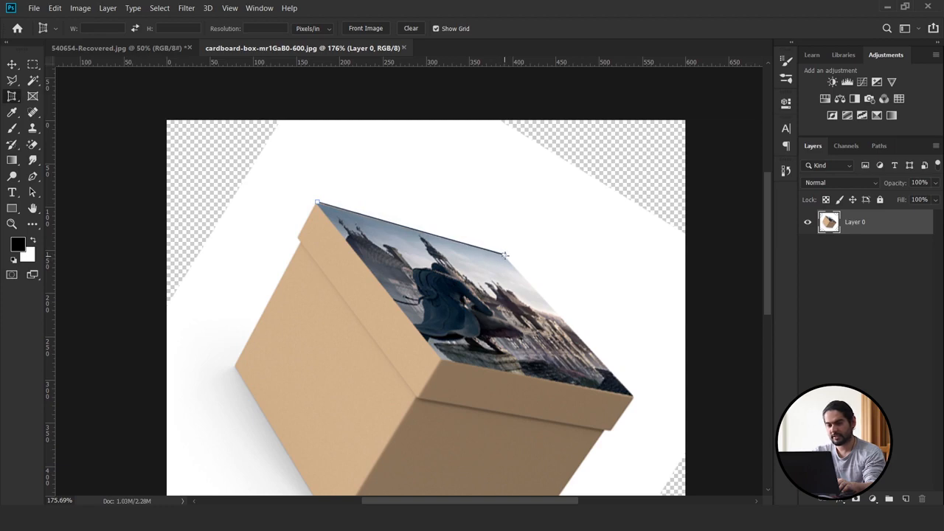
click(634, 397)
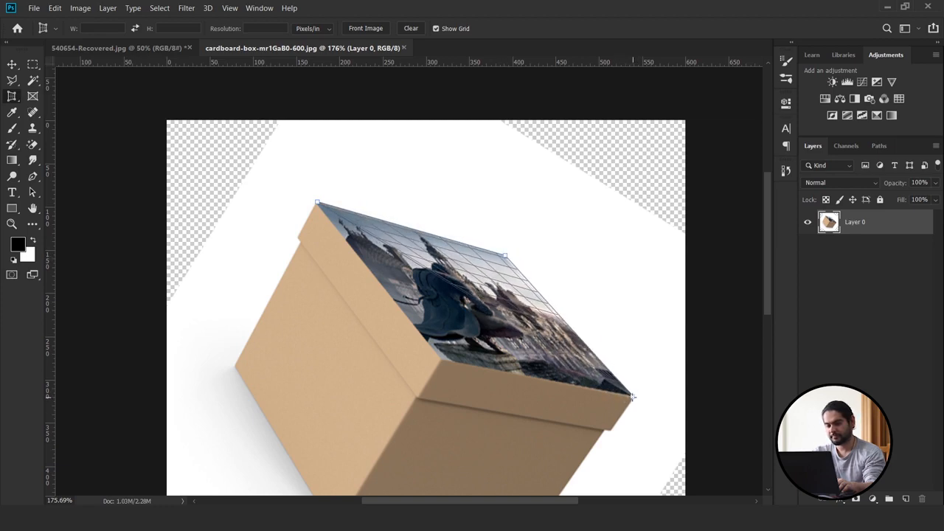
click(441, 360)
key(Return)
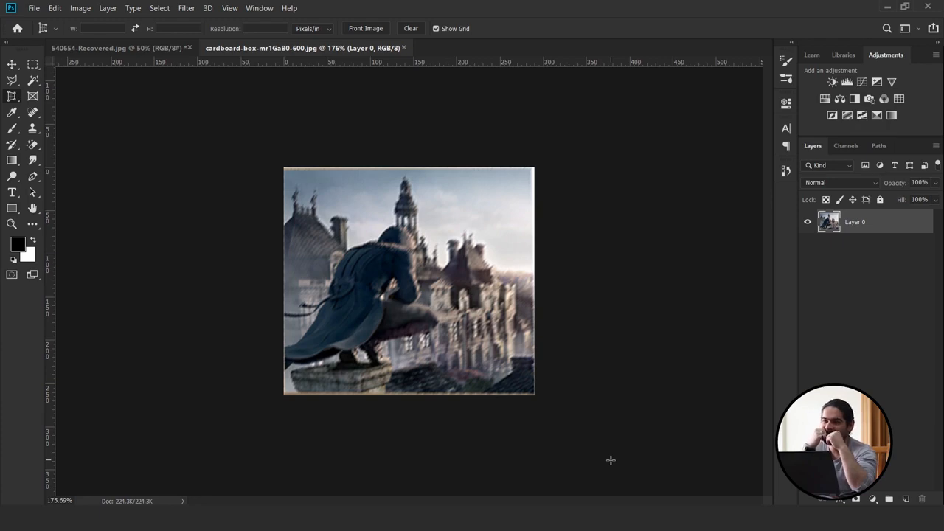
- Undo back to the uncropped, unrotated box with its locked Background, and close the cardboard-box document without saving
key(ctrl+z)
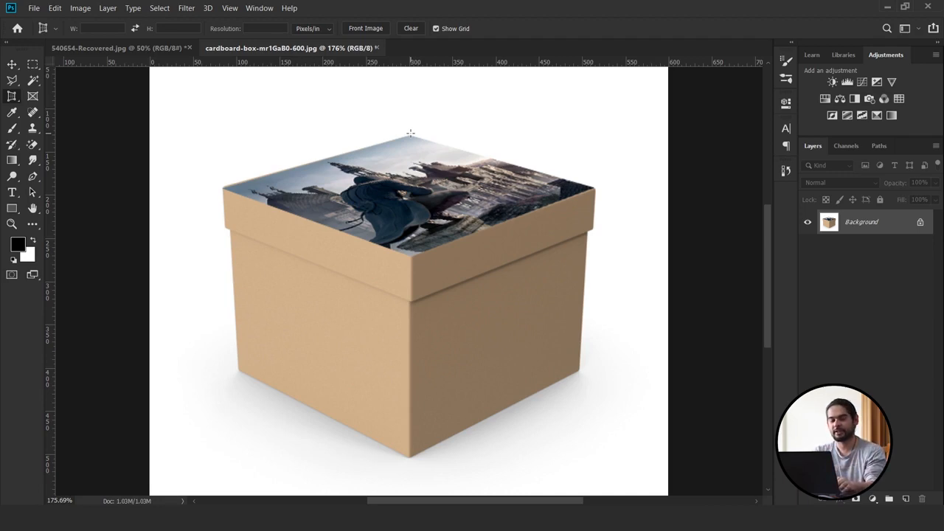
scroll(411, 133, down, 2)
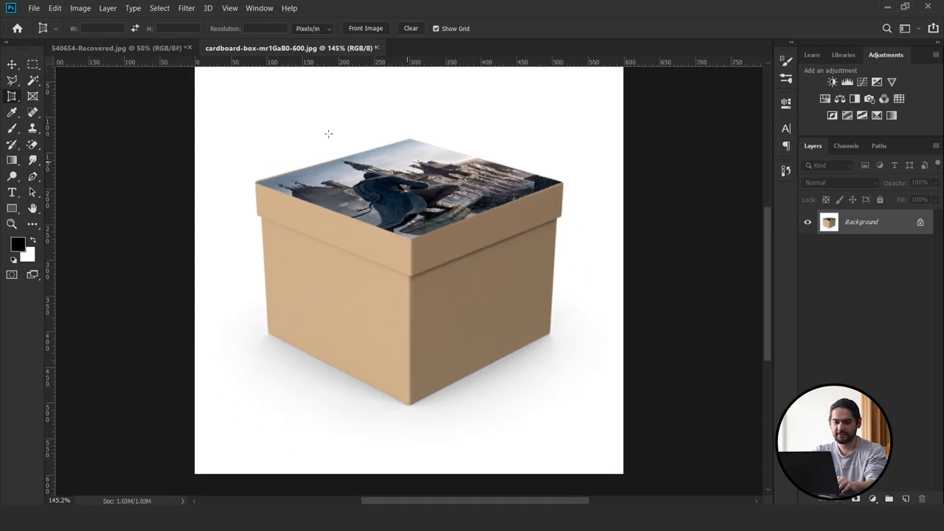
click(376, 48)
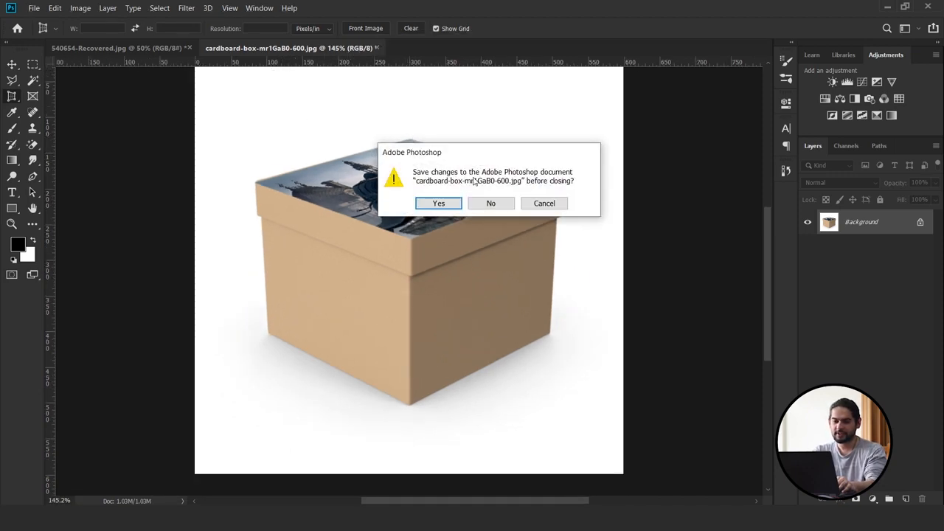
click(487, 204)
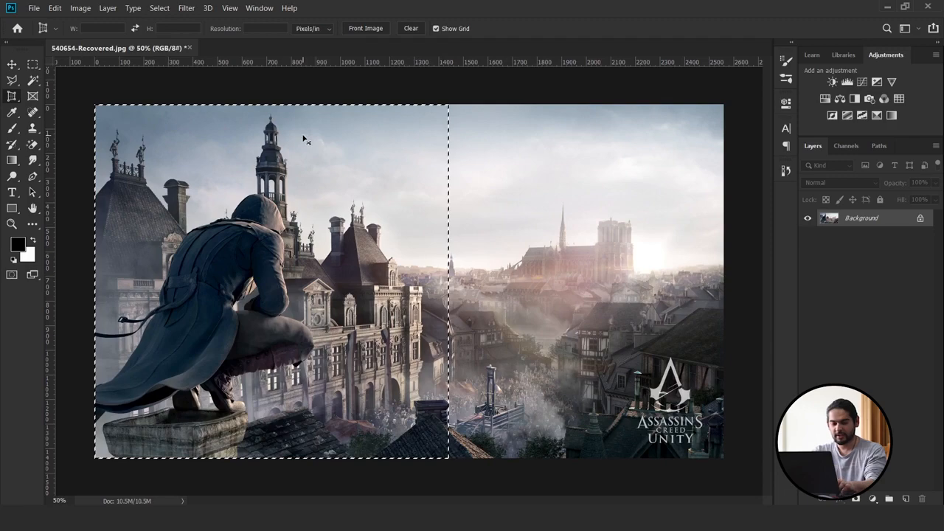
- Rotate the whole 540654-Recovered.jpg canvas 90° counter clockwise
click(13, 99)
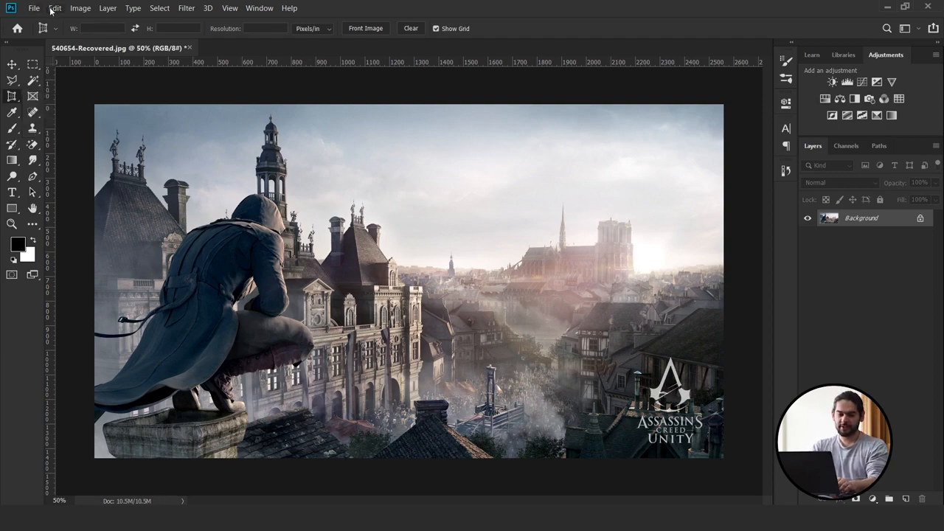
click(54, 8)
mouse_move(80, 10)
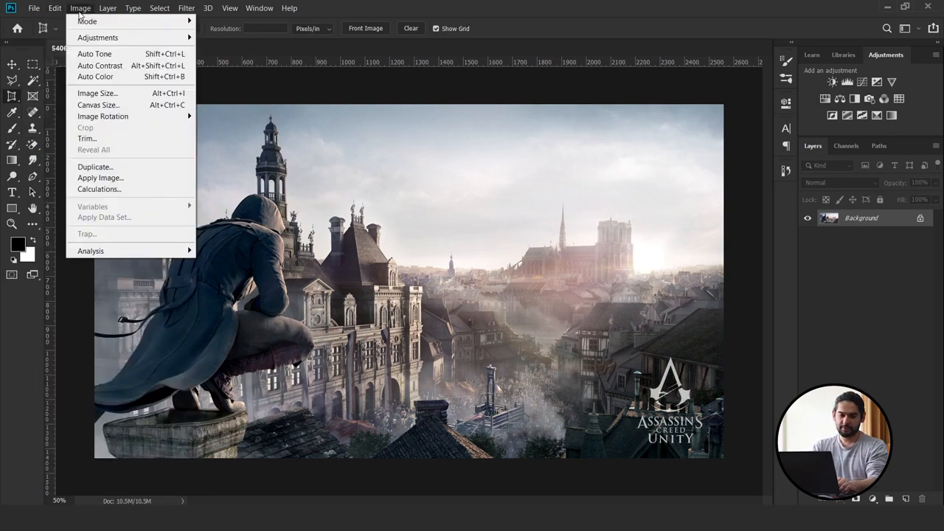
mouse_move(143, 117)
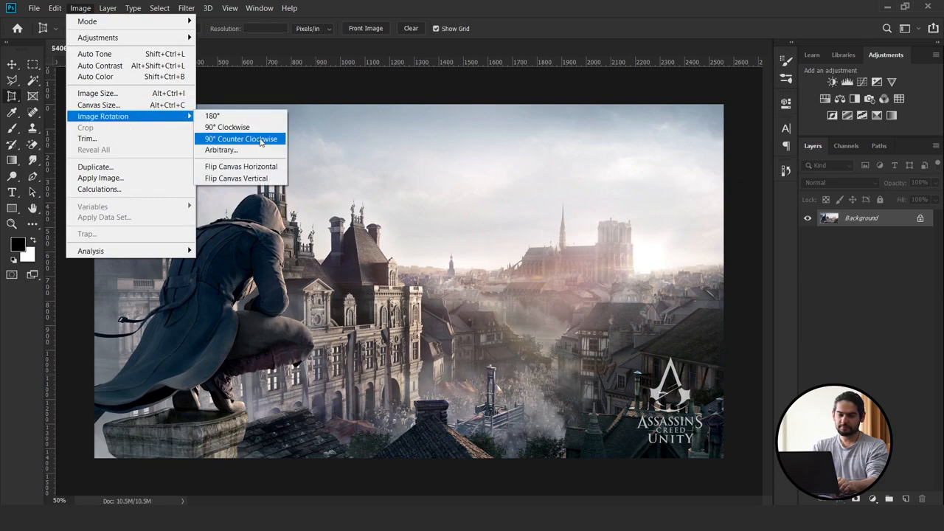
click(229, 137)
key(ctrl+0)
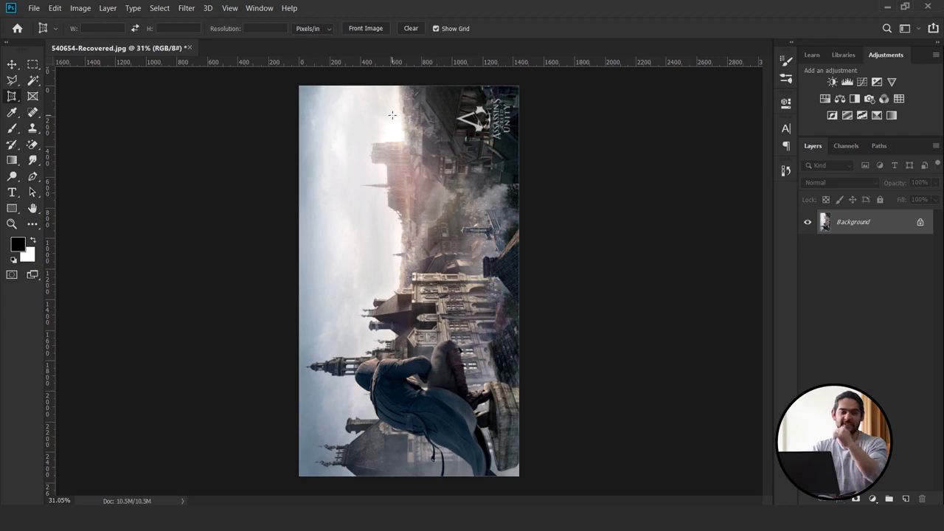
- Try drawing a slice across the upper part of the rotated image with the Slice tool, and undo it
right_click(13, 96)
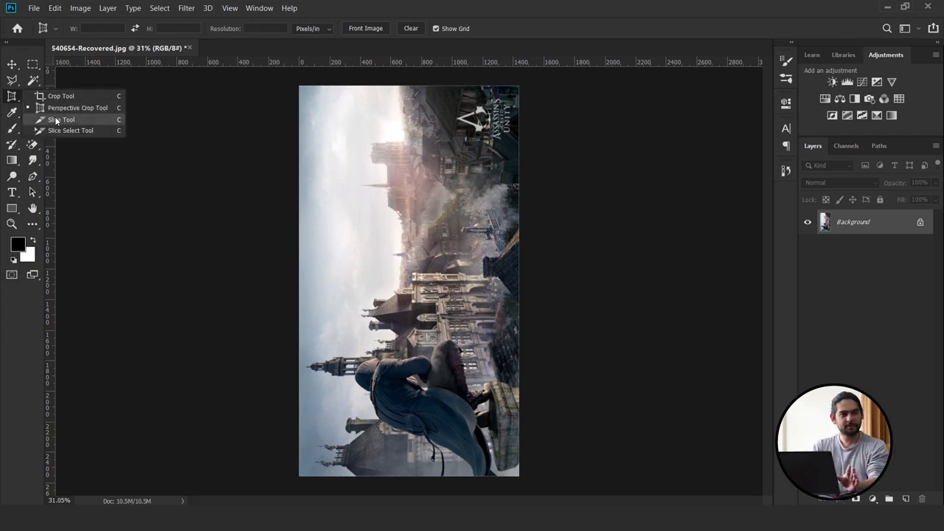
click(57, 120)
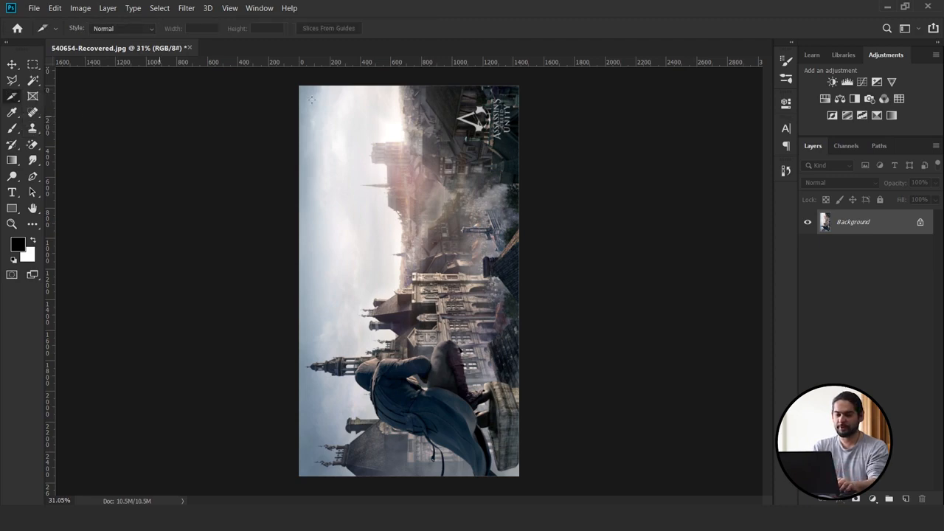
drag(294, 81, 322, 94)
drag(477, 126, 523, 116)
key(ctrl+z)
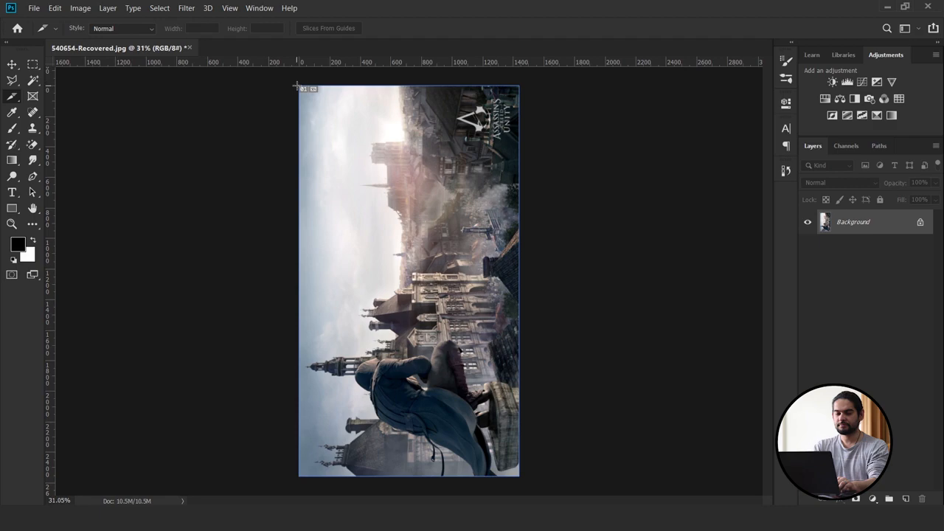
- Draw full-width slices for a header band, a narrow strip beneath it and a footer band, plus a large central slice between them
drag(300, 86, 523, 114)
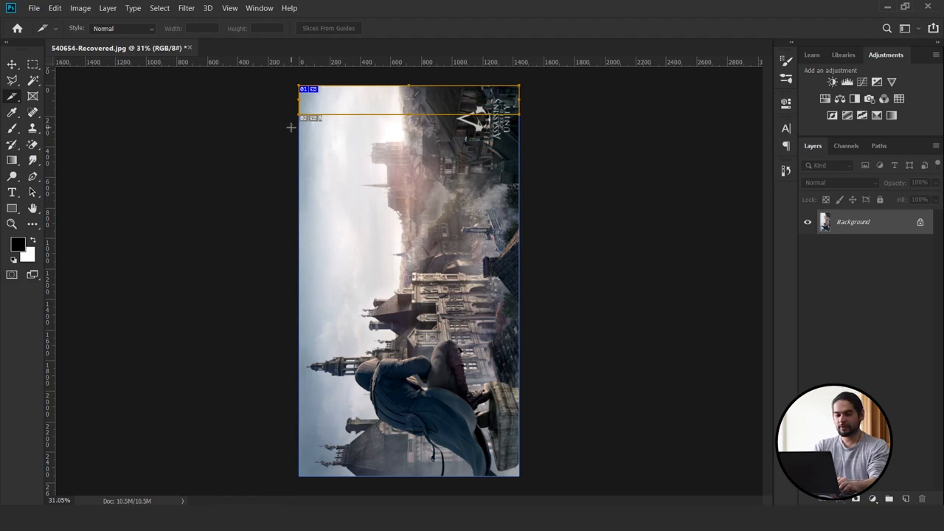
drag(291, 125, 541, 116)
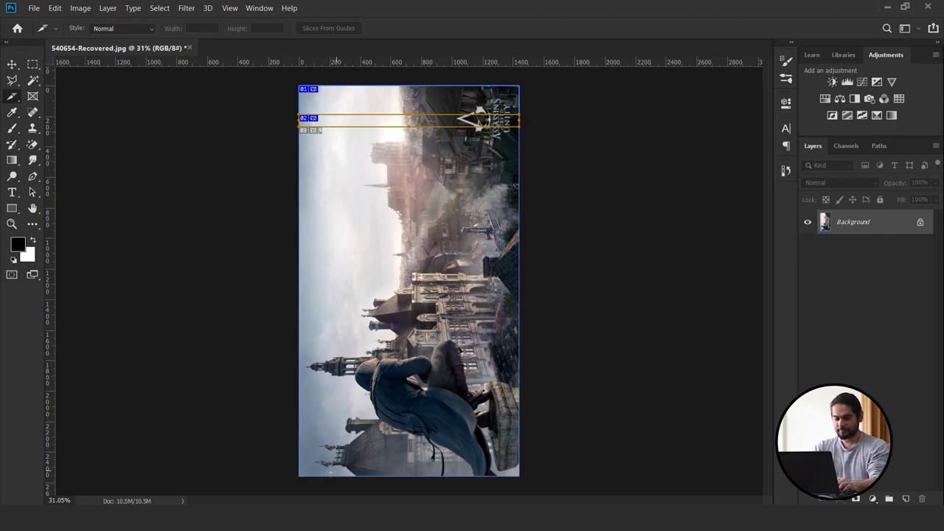
drag(288, 481, 536, 428)
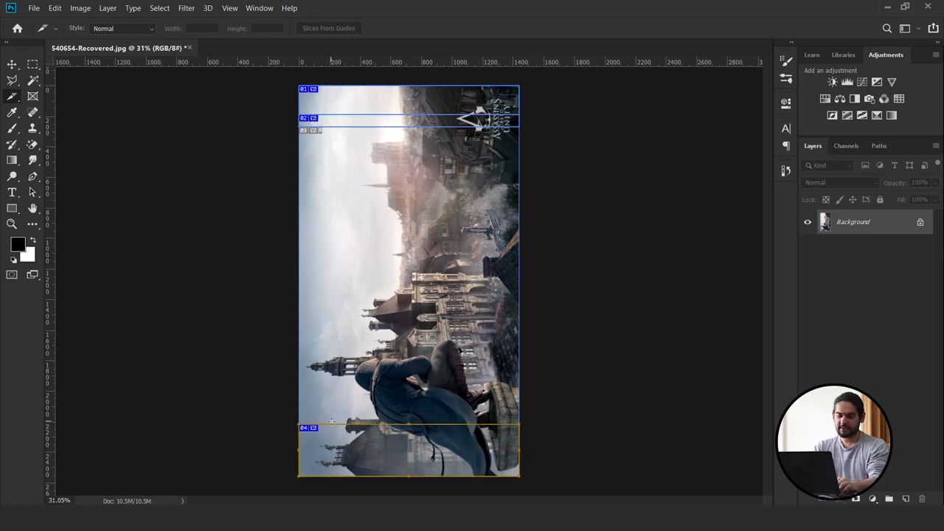
mouse_move(333, 426)
mouse_down()
mouse_move(336, 403)
mouse_move(337, 433)
mouse_up()
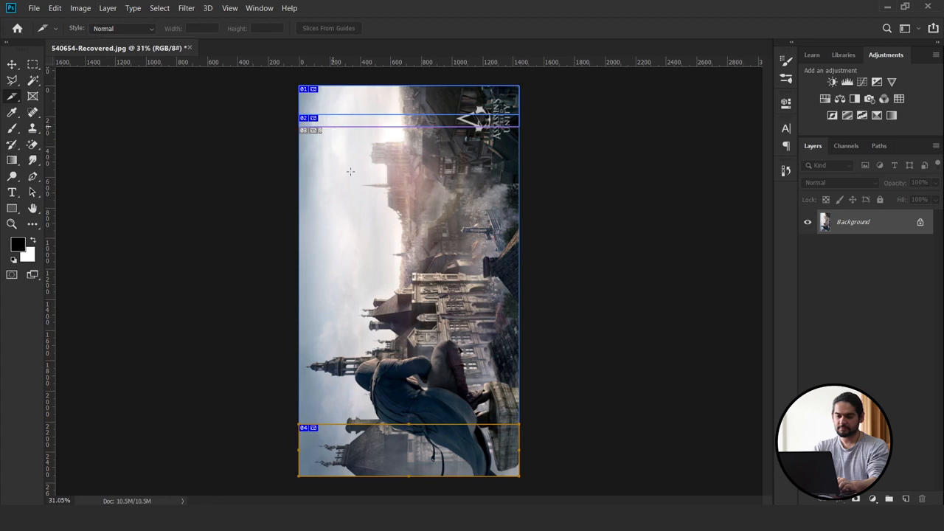
drag(334, 128, 487, 424)
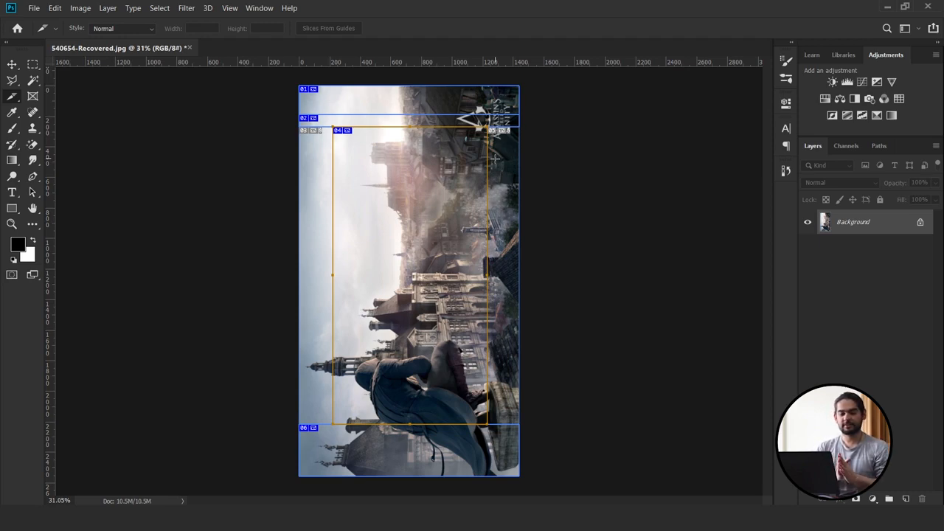
- With the Slice Select tool, shift the large central slice slightly left and select the narrow strip slice above it
click(14, 102)
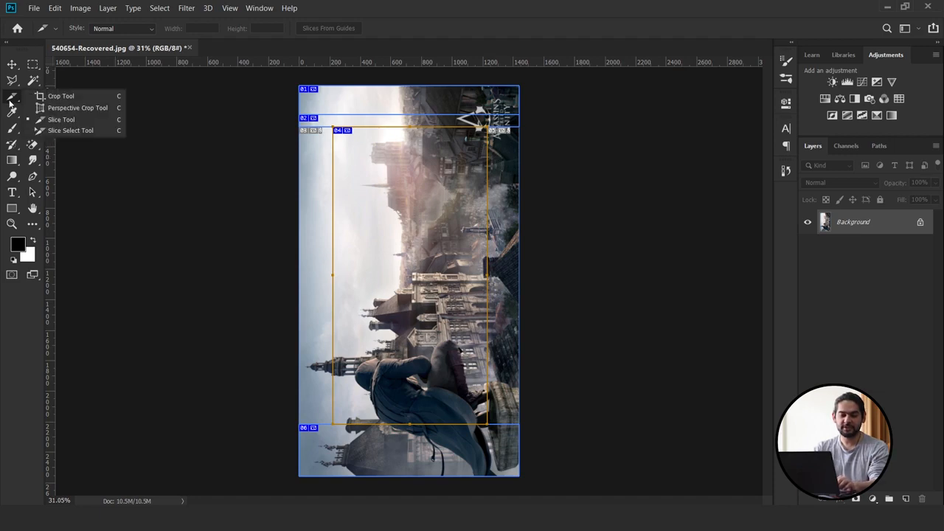
click(61, 131)
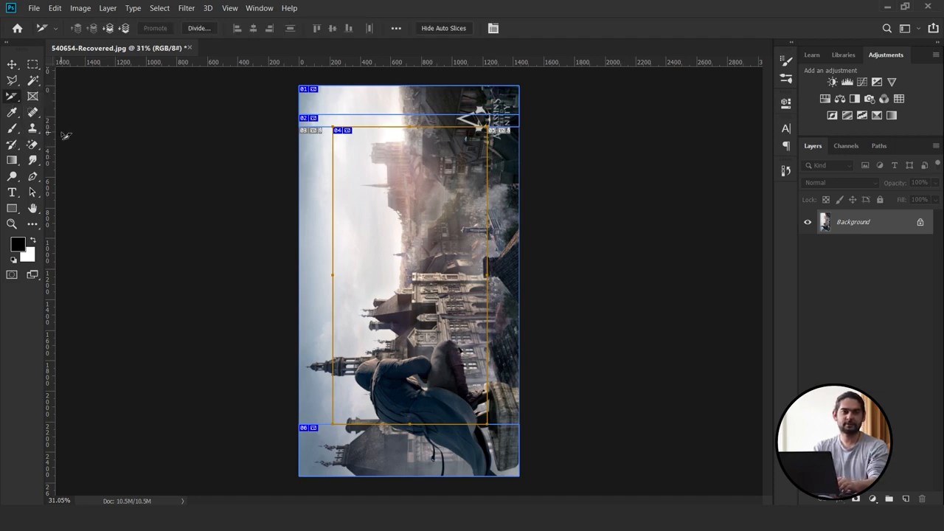
mouse_move(387, 162)
mouse_down()
mouse_move(369, 161)
mouse_move(386, 162)
mouse_up()
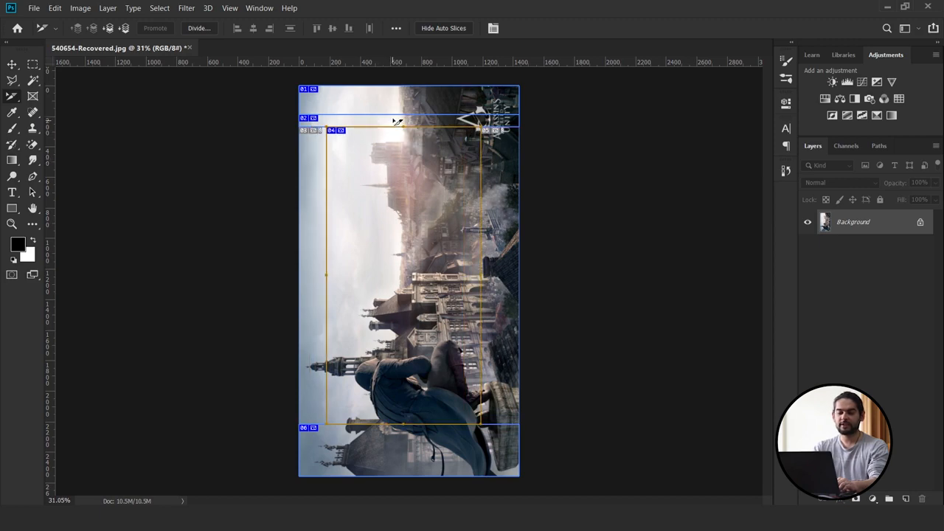
drag(395, 123, 393, 123)
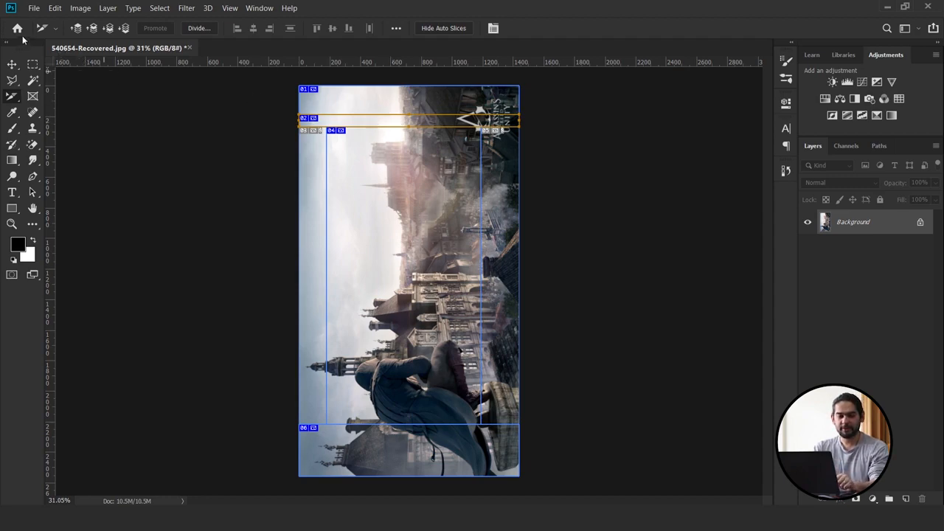
- Export all slices as GIF images with Save for Web (Legacy) into a new folder named 1 in Documents
click(33, 9)
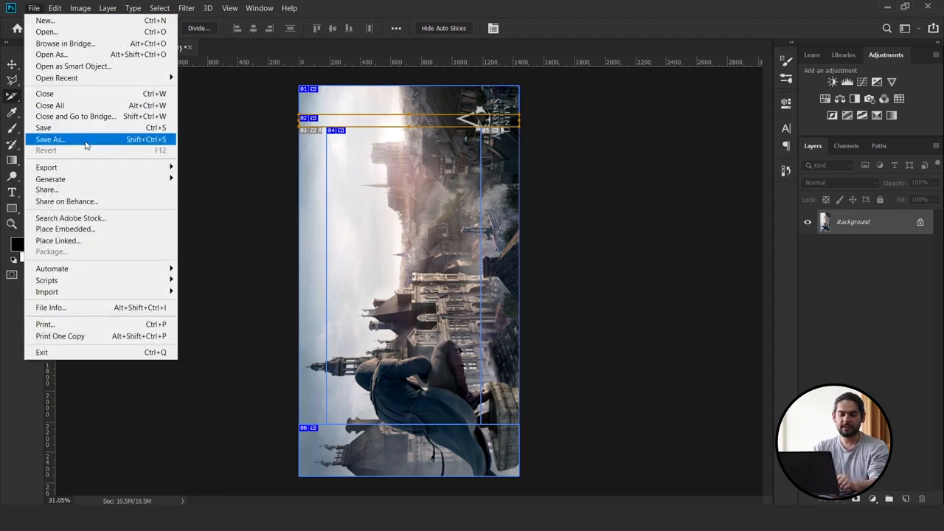
mouse_move(95, 167)
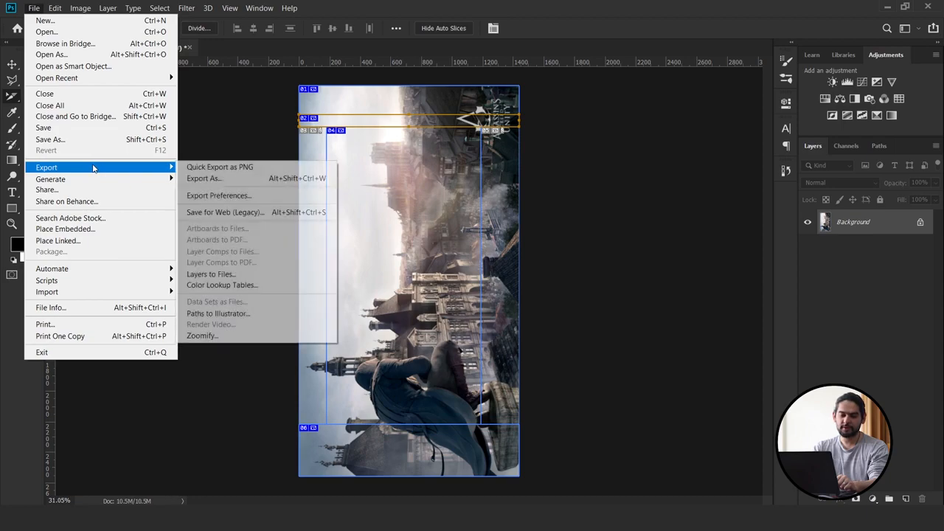
click(246, 213)
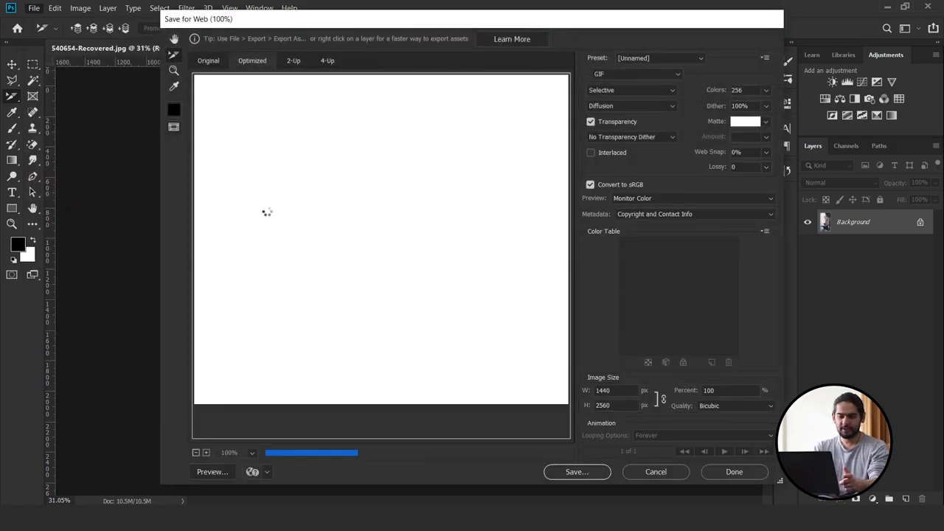
click(576, 473)
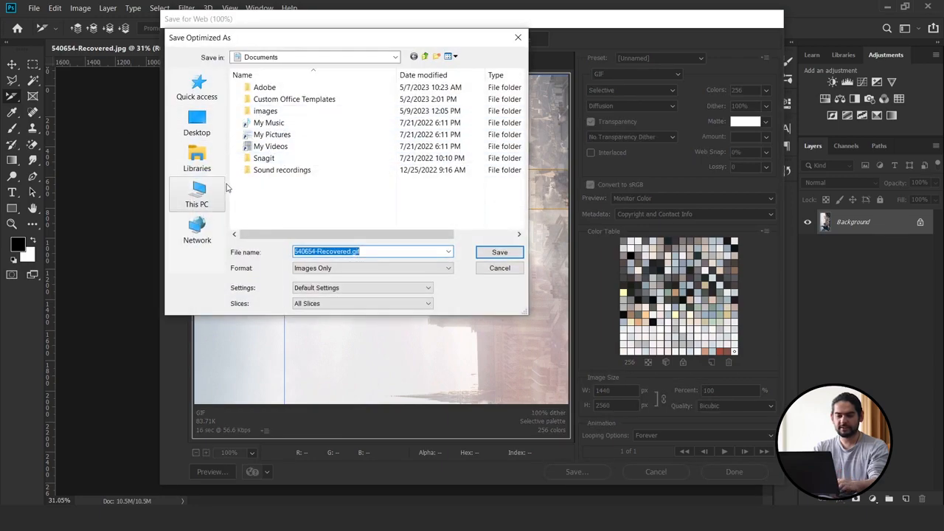
right_click(270, 195)
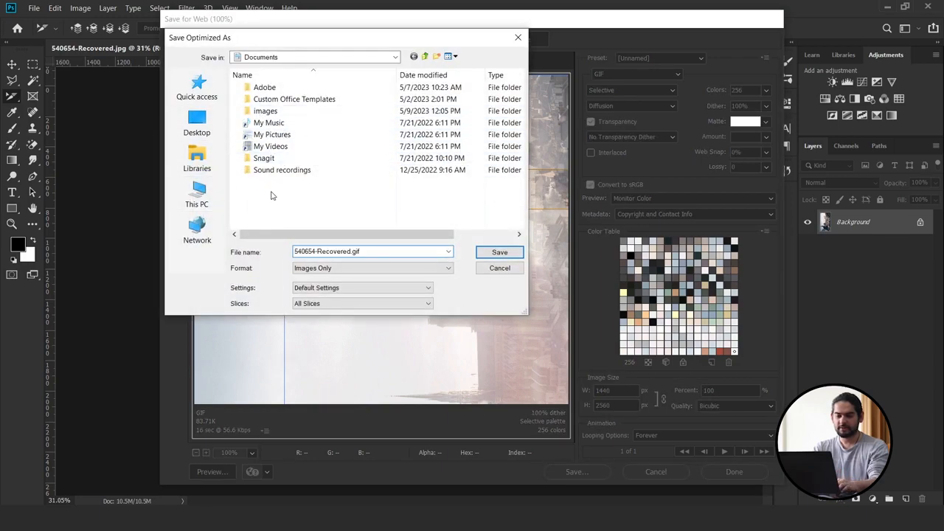
click(299, 331)
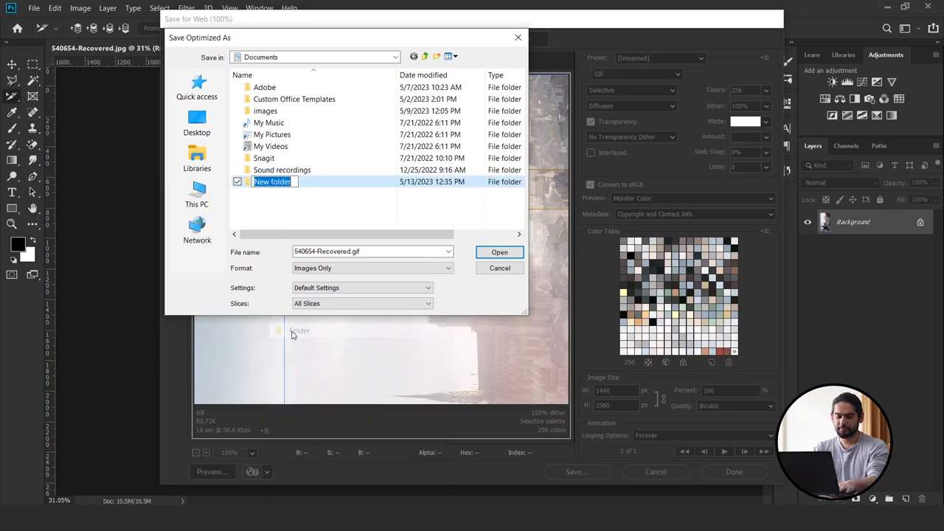
text(1)
key(Return)
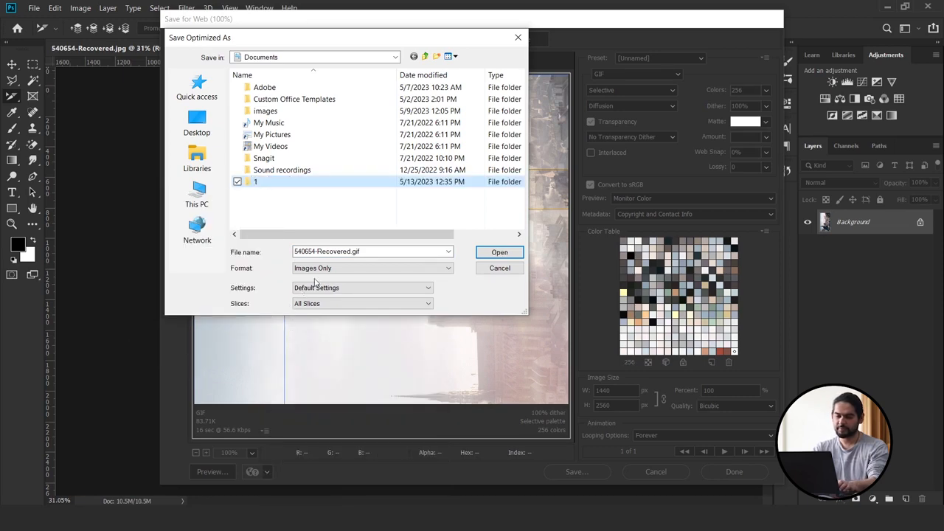
click(499, 251)
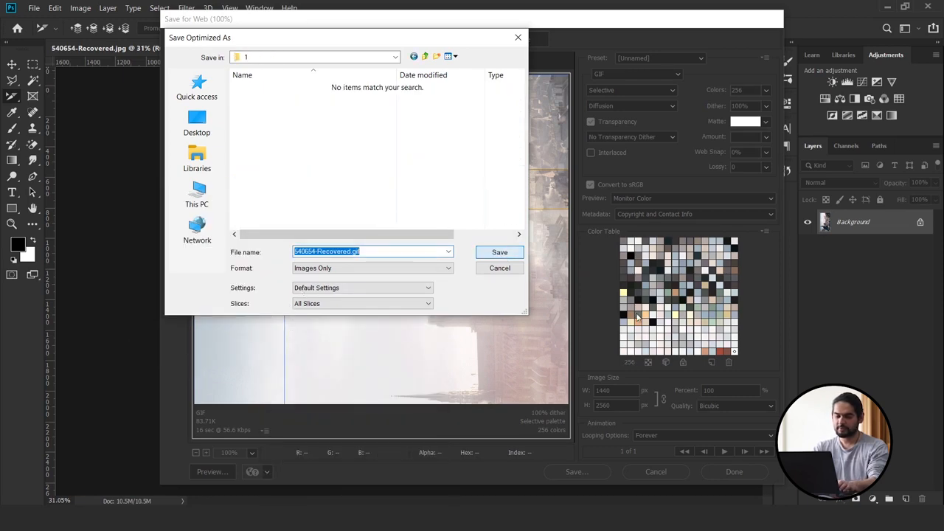
click(507, 253)
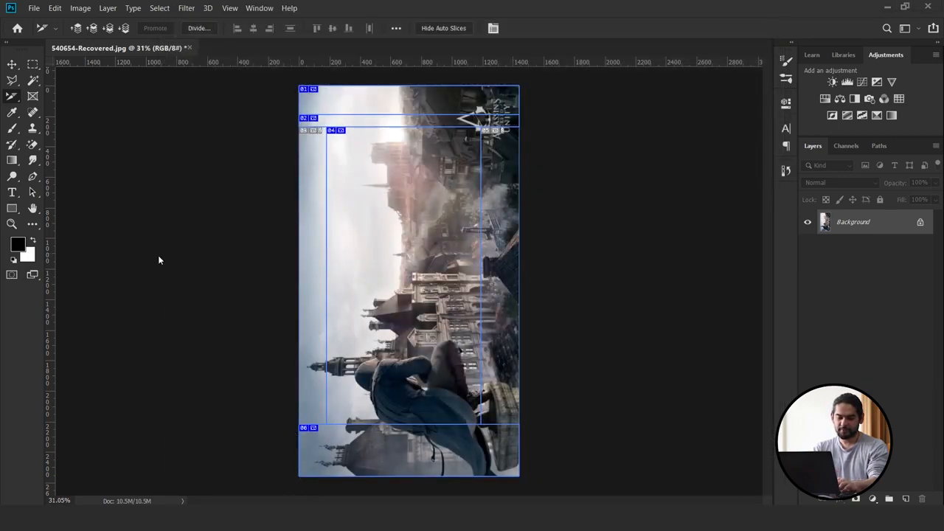
- Switch to File Explorer, maximize it and open the images folder inside folder 1 in Documents
key(super+e)
drag(463, 43, 467, 13)
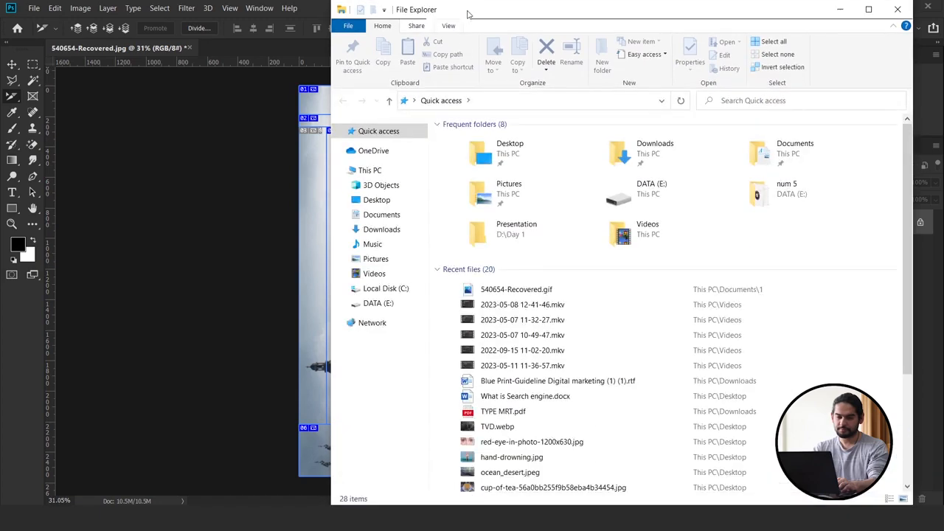
double_click(467, 10)
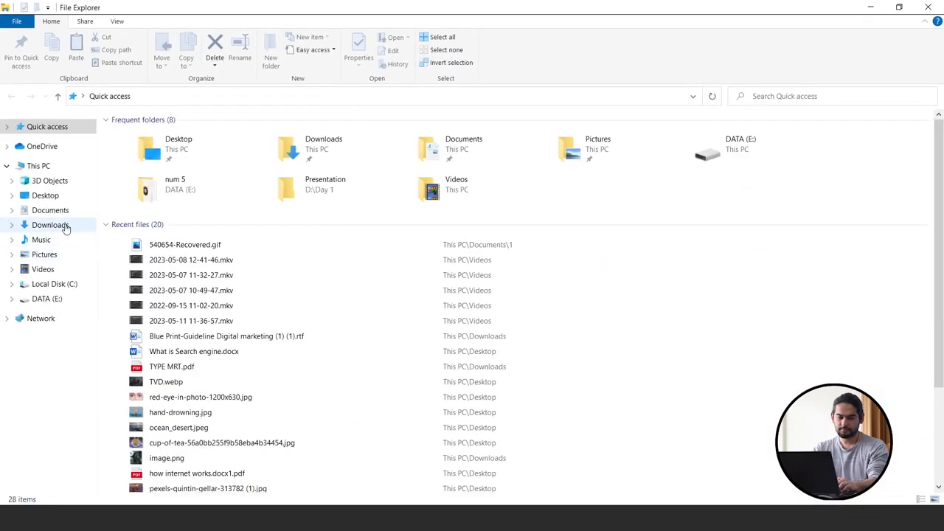
click(63, 213)
click(156, 162)
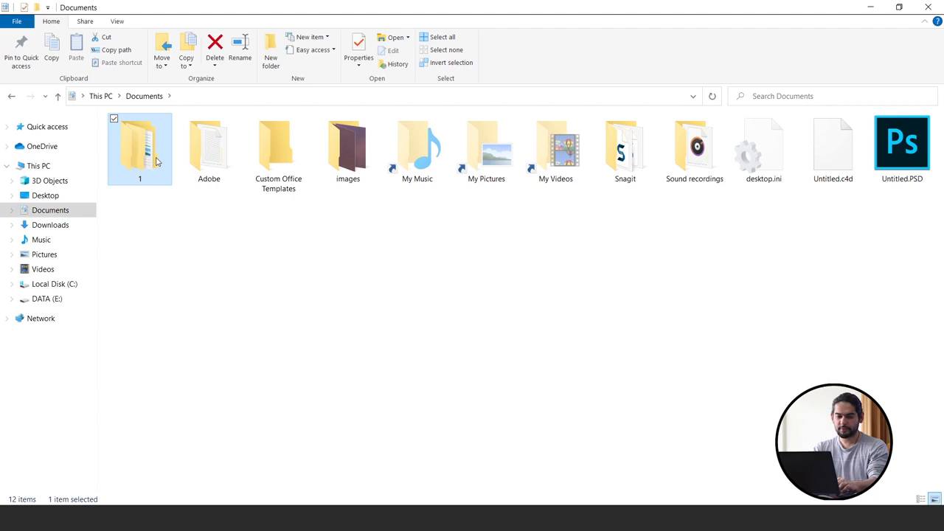
double_click(161, 160)
double_click(157, 138)
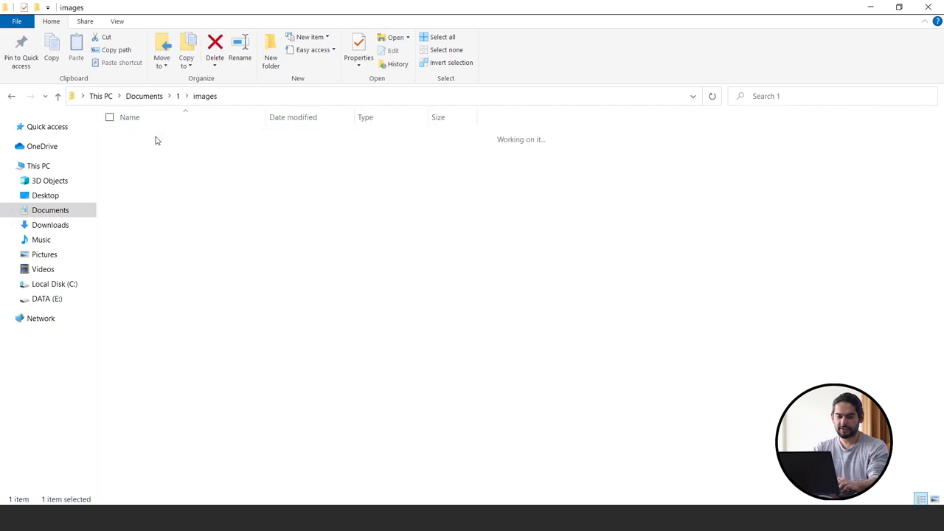
- View the exported slice images one after another through 540654-Recovered_06.gif, and close the image viewer
click(137, 143)
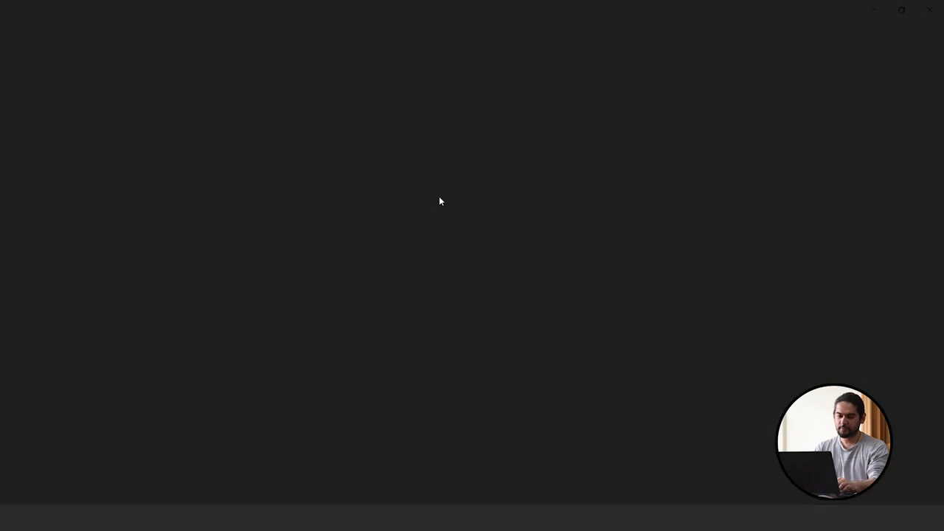
key(Right)
key(Right)
key(Right)
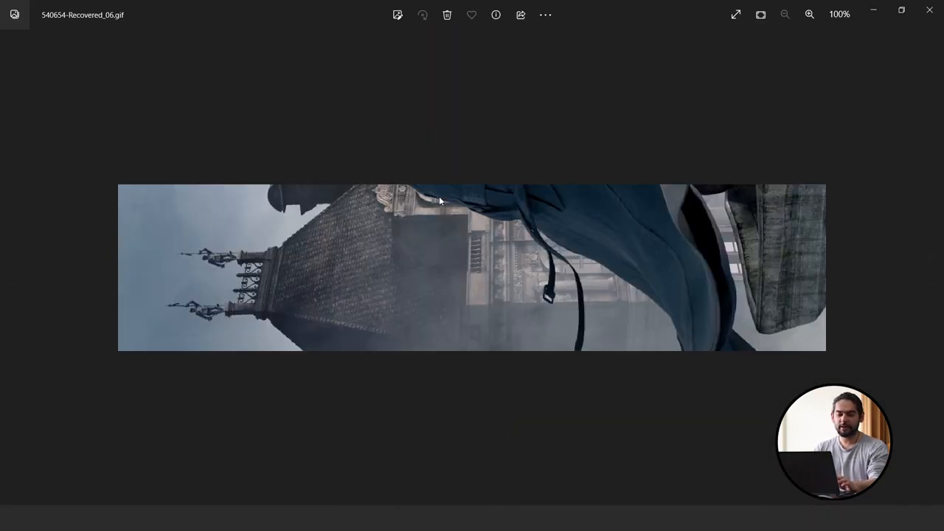
key(Right)
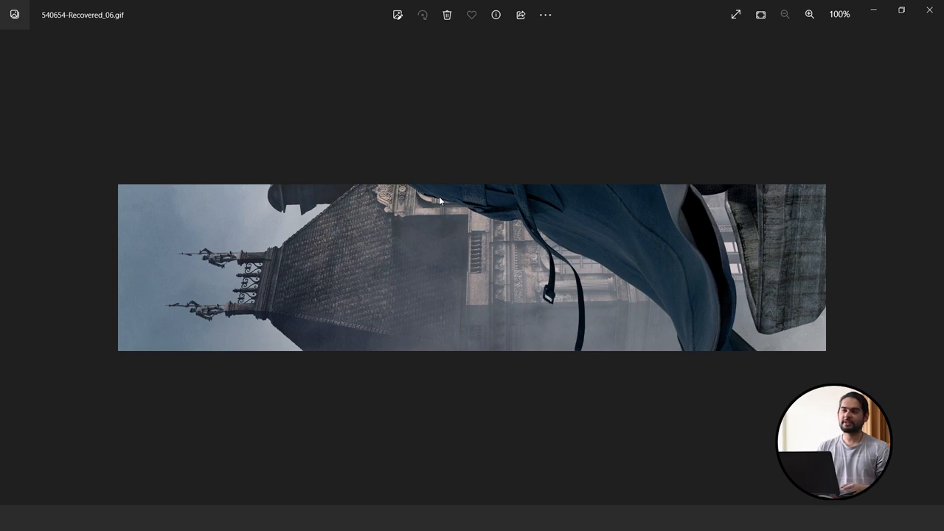
click(930, 10)
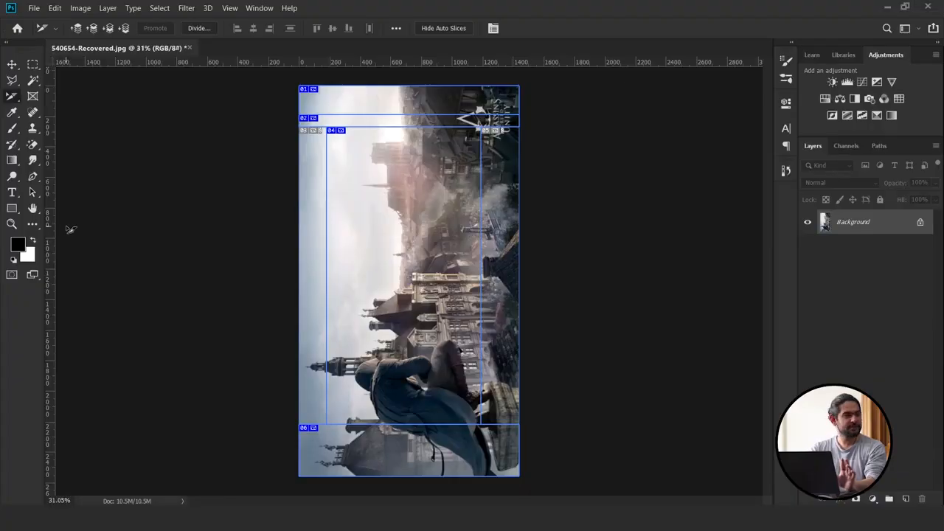